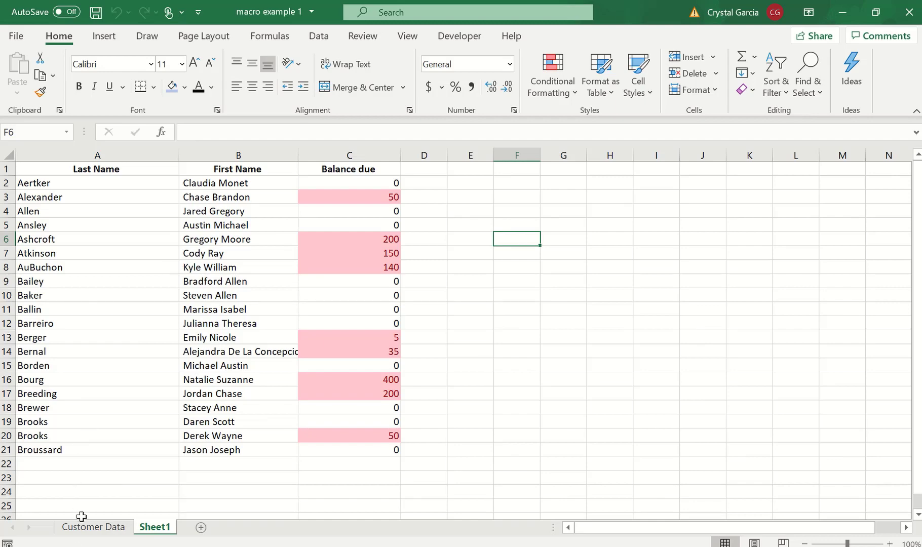
- Switch to the Customer Data sheet and make sure the Developer tab is enabled in the ribbon customization options
click(77, 532)
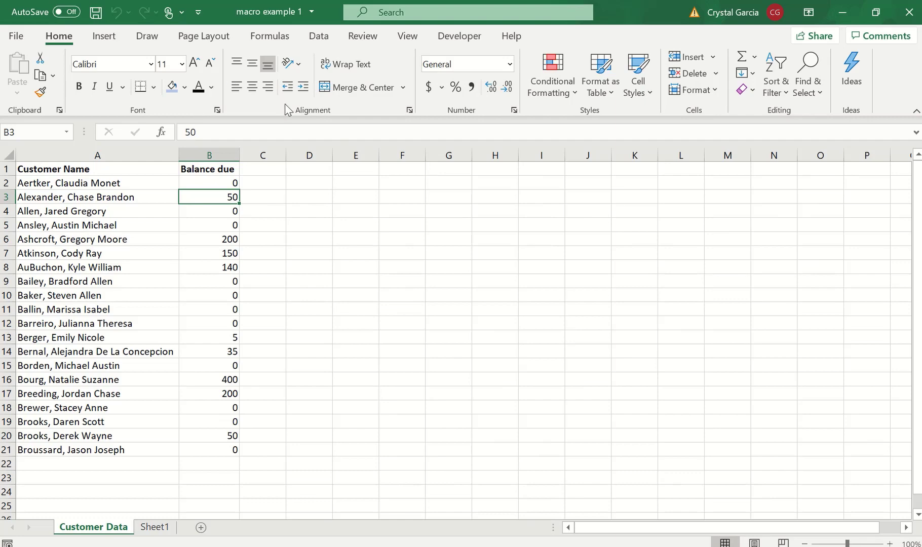
click(24, 38)
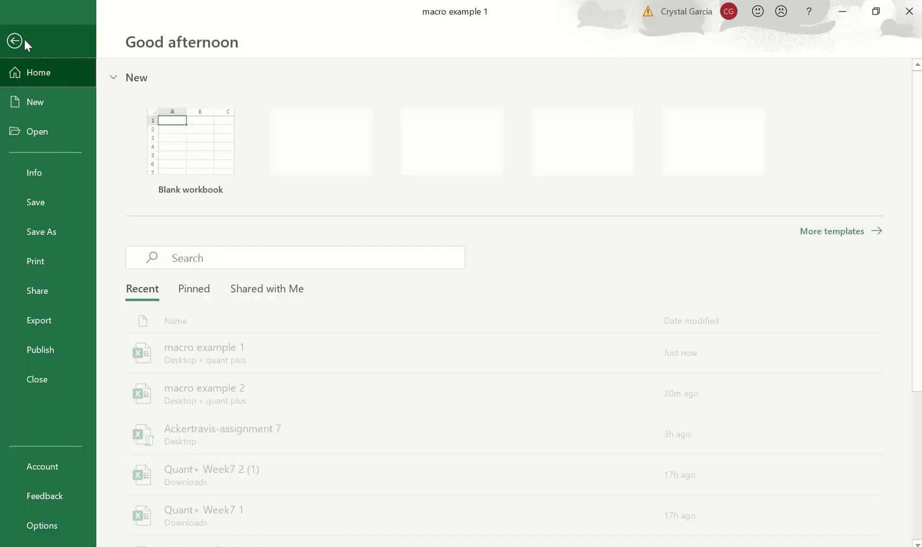
click(34, 527)
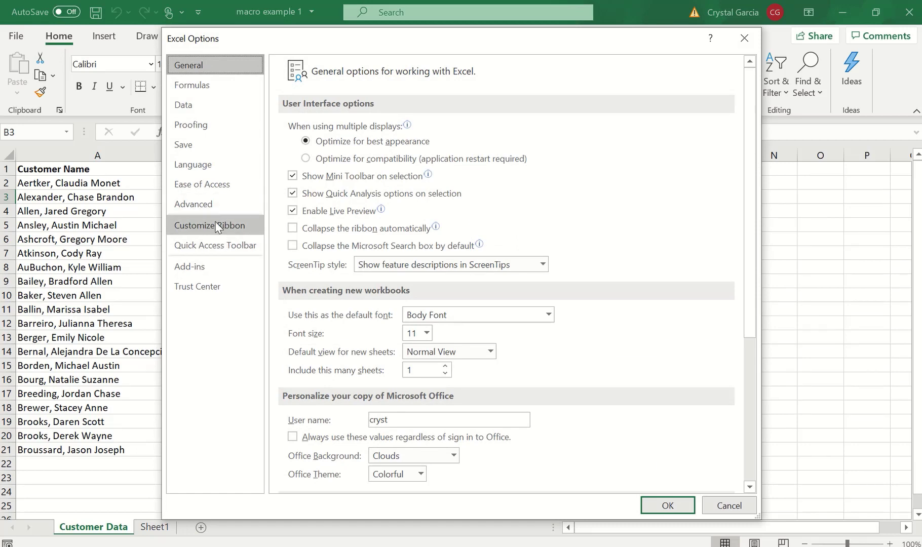
click(216, 225)
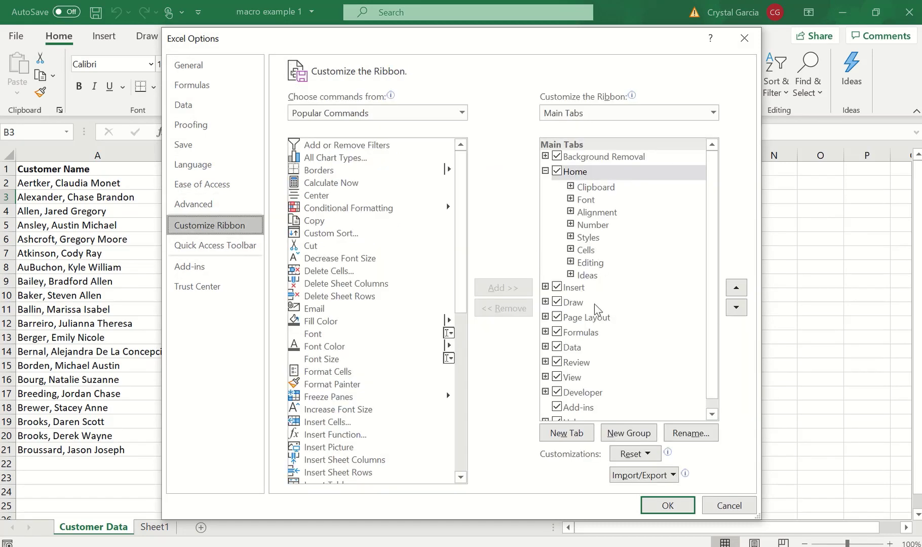
click(557, 391)
click(666, 504)
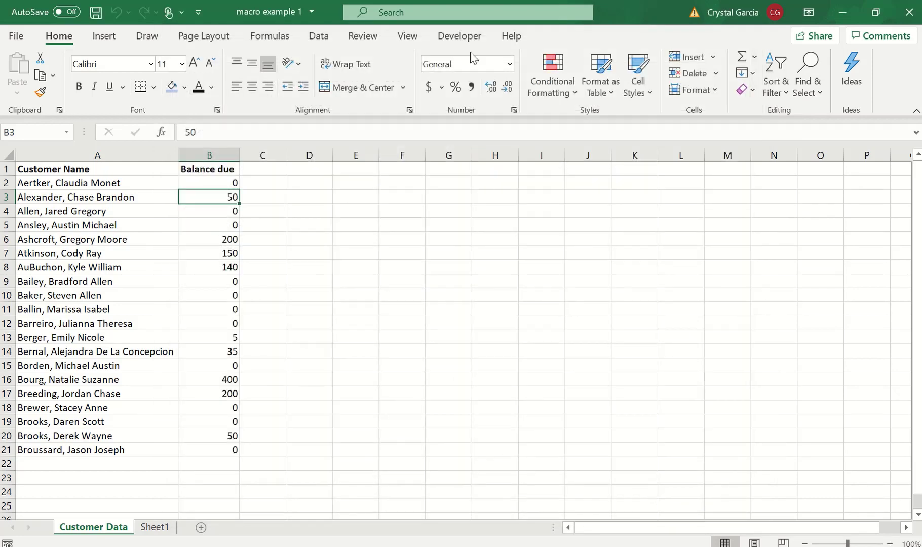
- Start recording a macro named CustomerData, stored in This Workbook
click(452, 40)
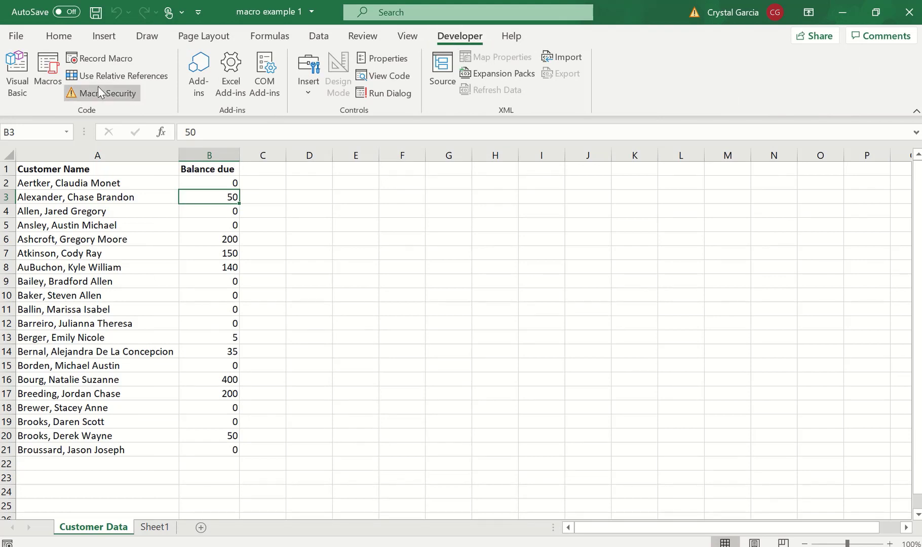
click(87, 65)
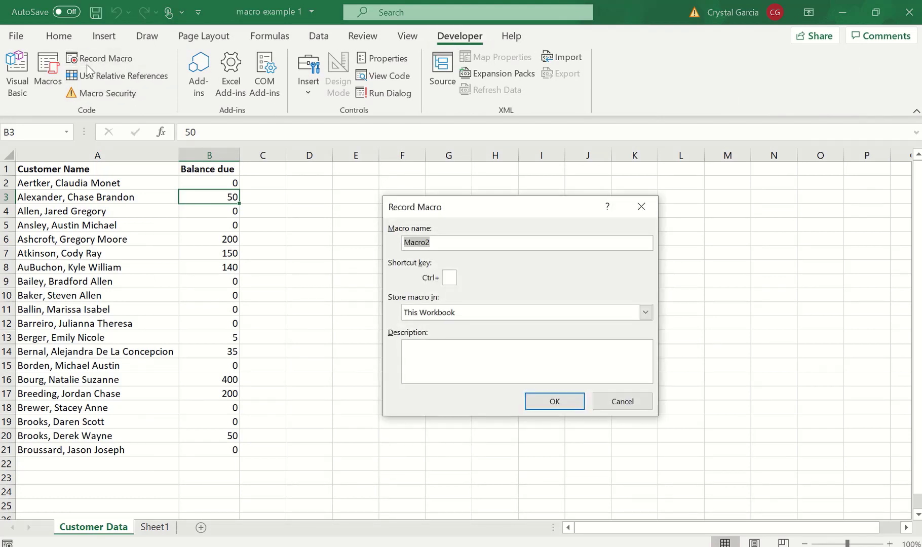
key(BackSpace)
text(C)
key(BackSpace)
text(Customer Data)
click(529, 401)
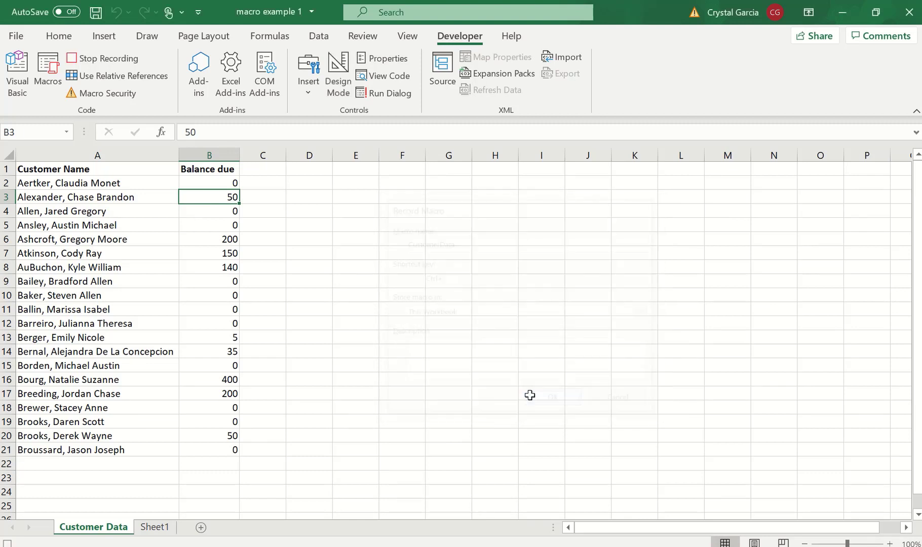
- Insert a new column before the Balance due column and enter the header First Name in B1
right_click(198, 156)
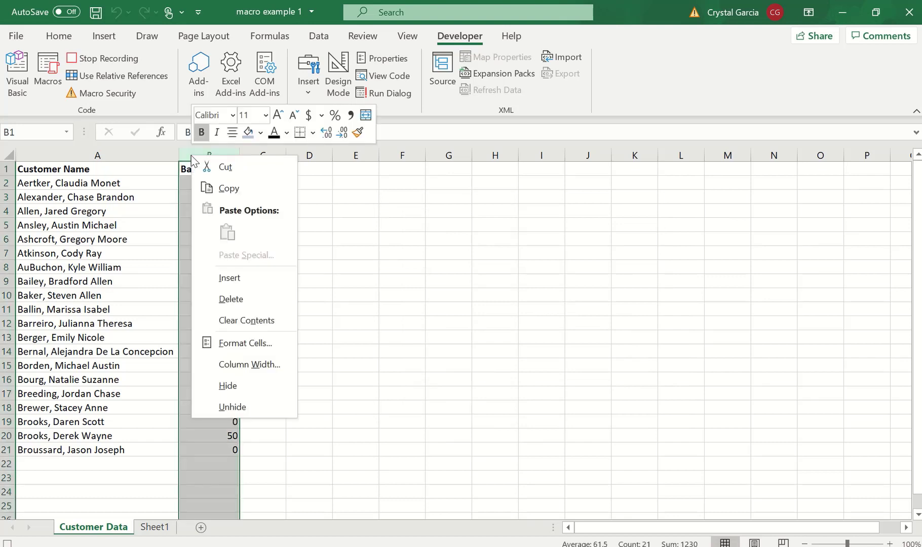
click(244, 277)
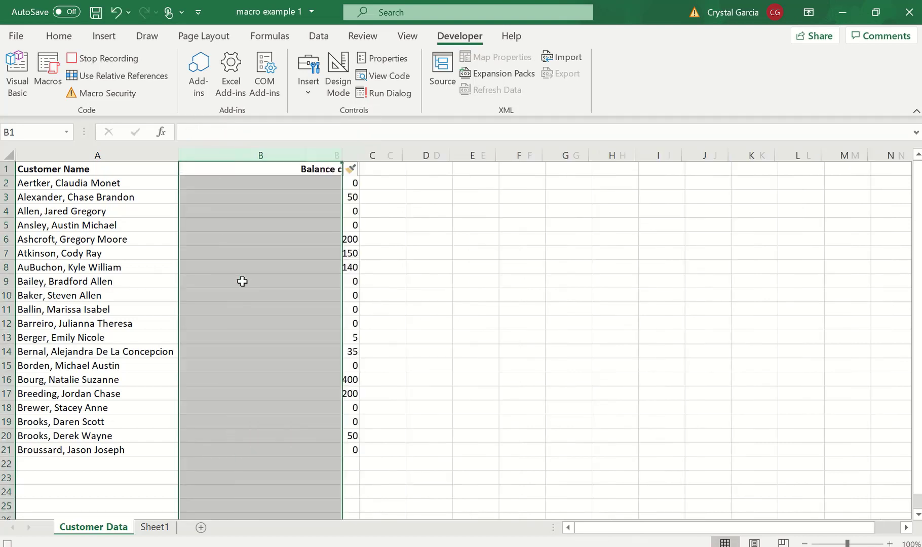
click(217, 174)
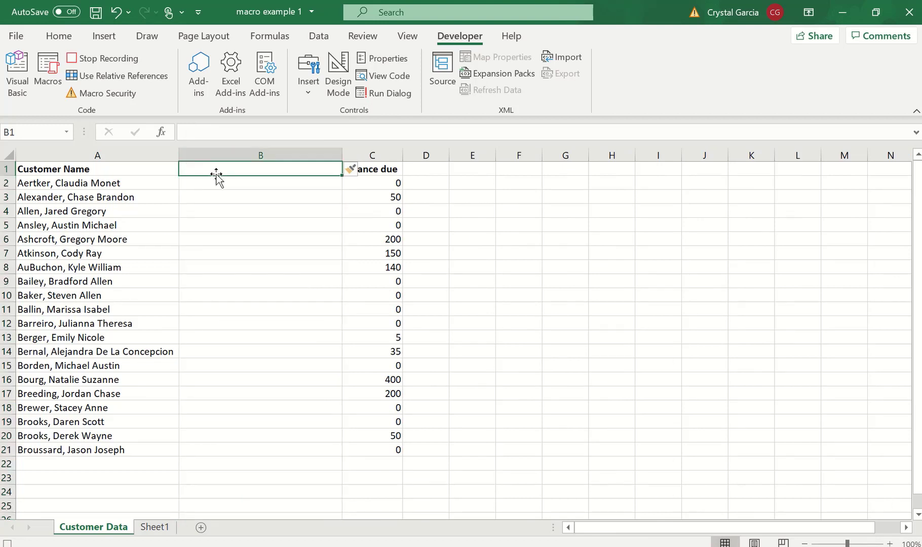
text(Fies)
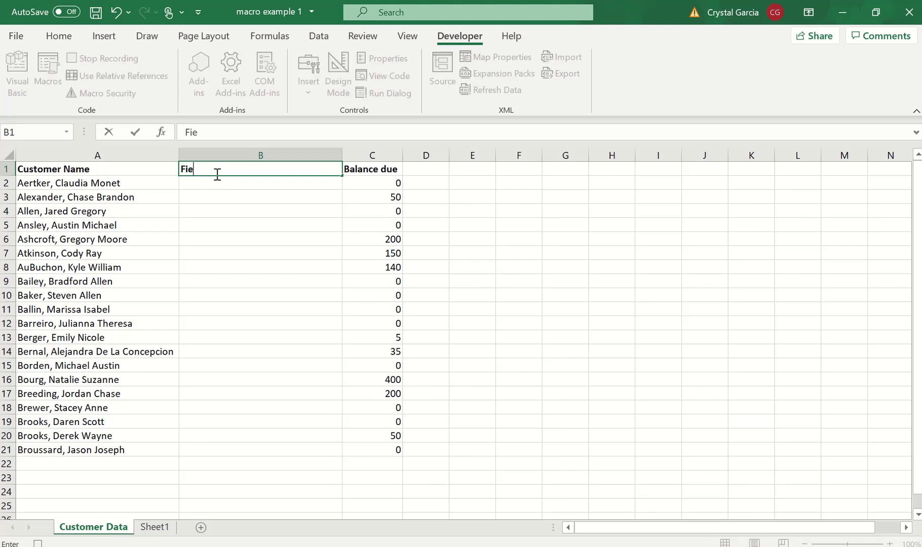
key(BackSpace)
key(BackSpace)
text(rst Name)
- Replace the header in cell A1 with Last Name
click(114, 169)
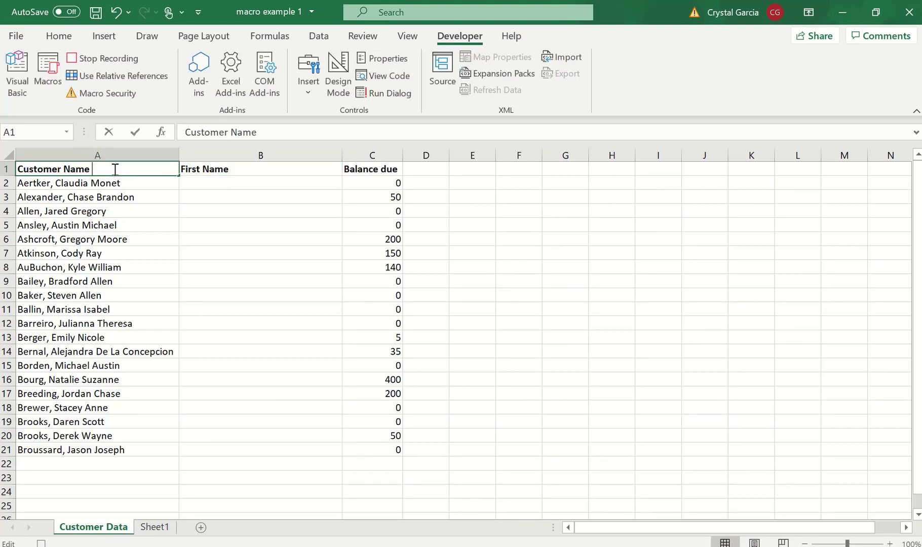
double_click(115, 169)
key(BackSpace)
key(BackSpace)
key(BackSpace)
key(BackSpace)
key(BackSpace)
key(BackSpace)
key(BackSpace)
key(BackSpace)
key(BackSpace)
key(BackSpace)
key(BackSpace)
key(BackSpace)
key(BackSpace)
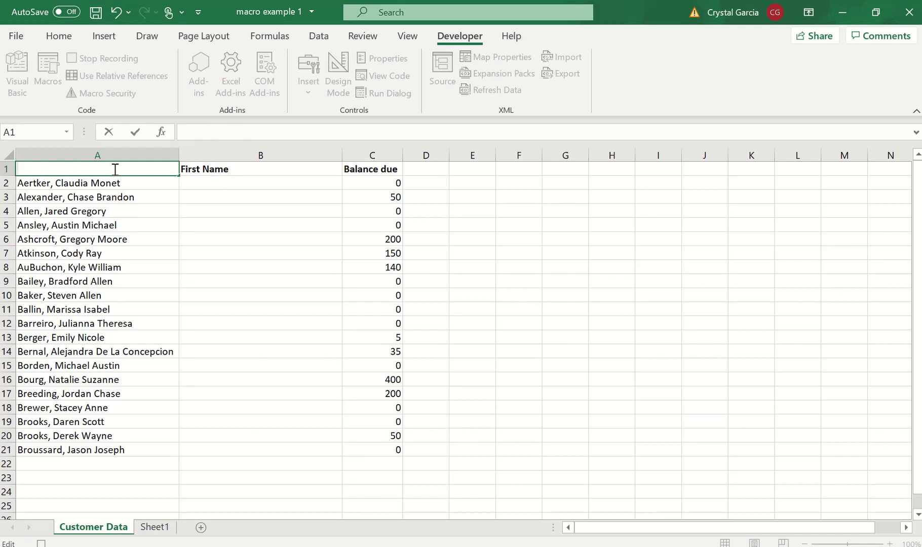
text(Last Name)
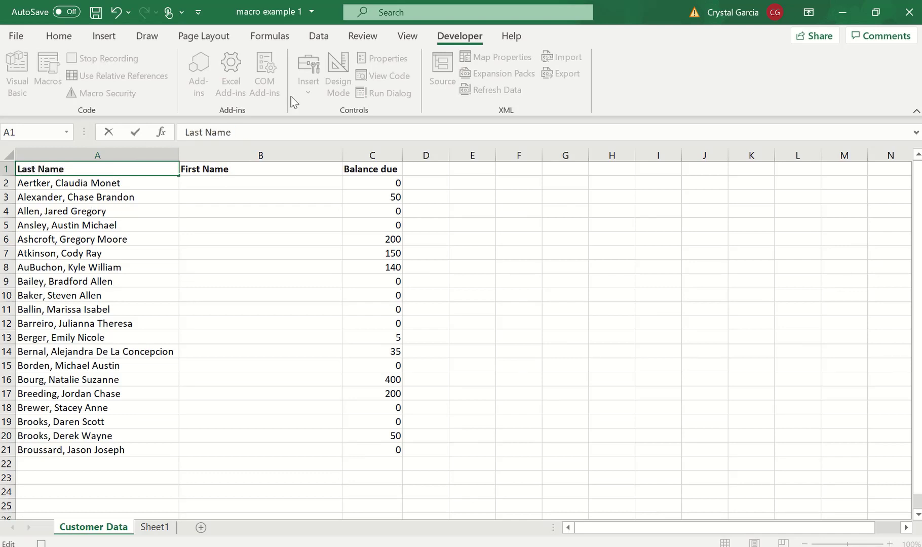
- Split the customer names in A2:A21 into two columns with Text to Columns, delimited by comma, in General format
drag(38, 187, 47, 452)
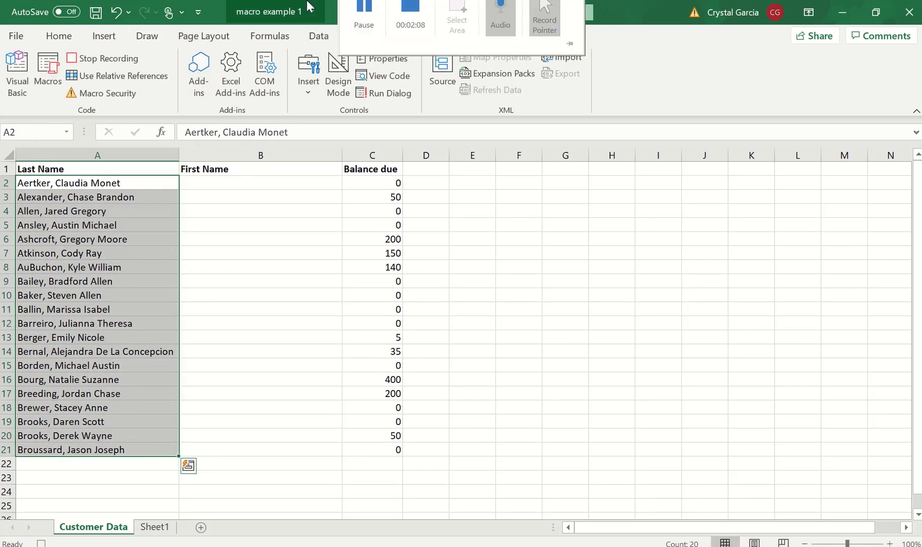
click(318, 35)
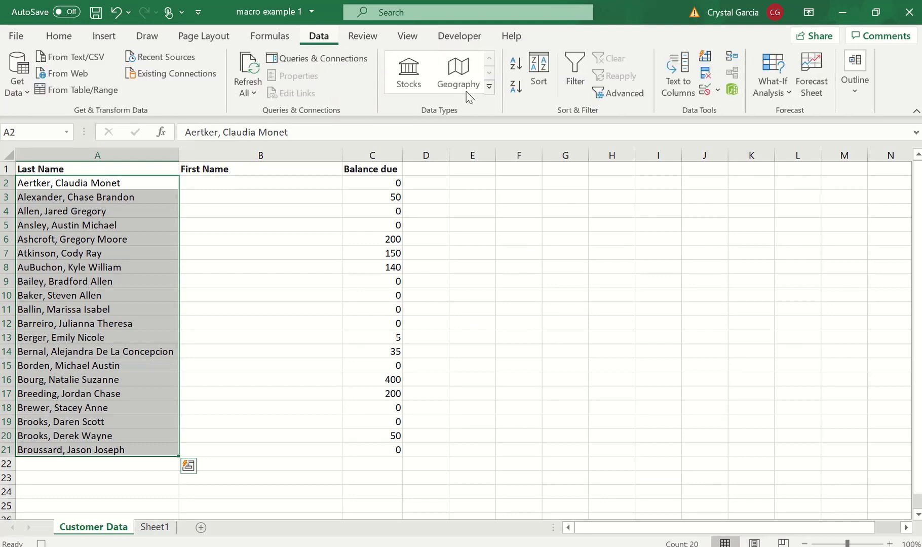
click(665, 91)
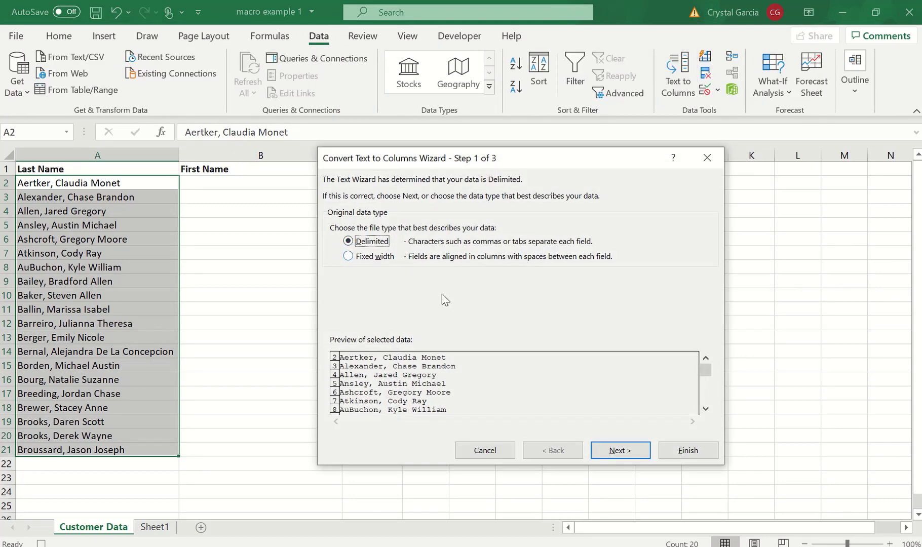
click(603, 457)
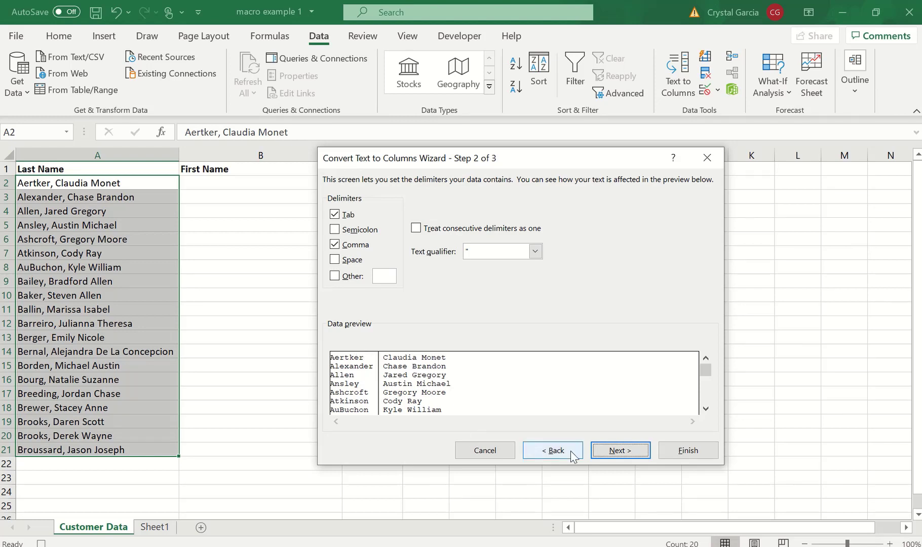
click(602, 451)
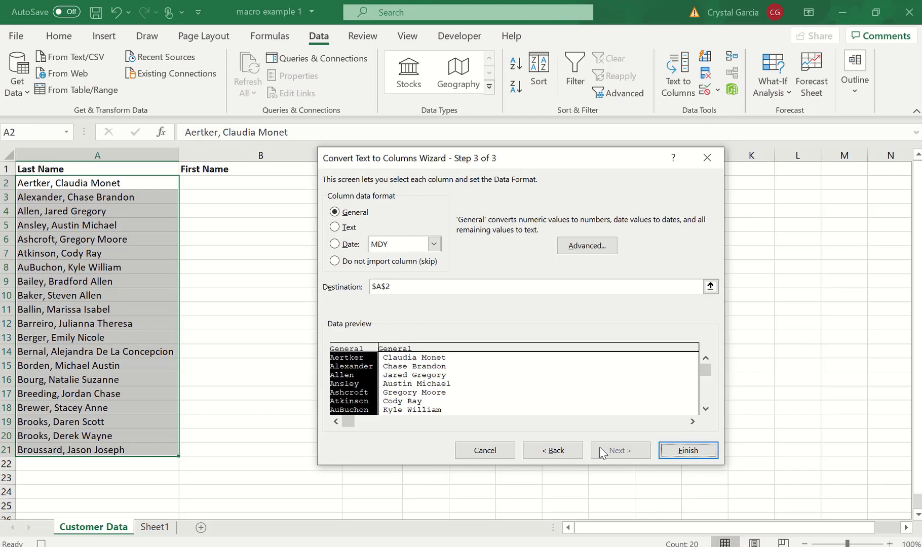
click(671, 450)
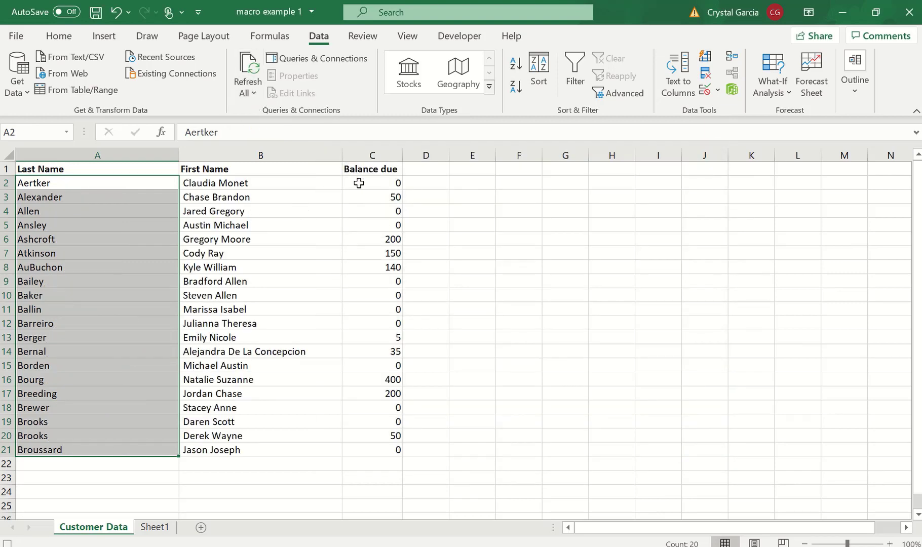
- Highlight balances greater than 0 in C2:C21 with a conditional format using Light Red Fill with Dark Red Text
drag(358, 183, 361, 445)
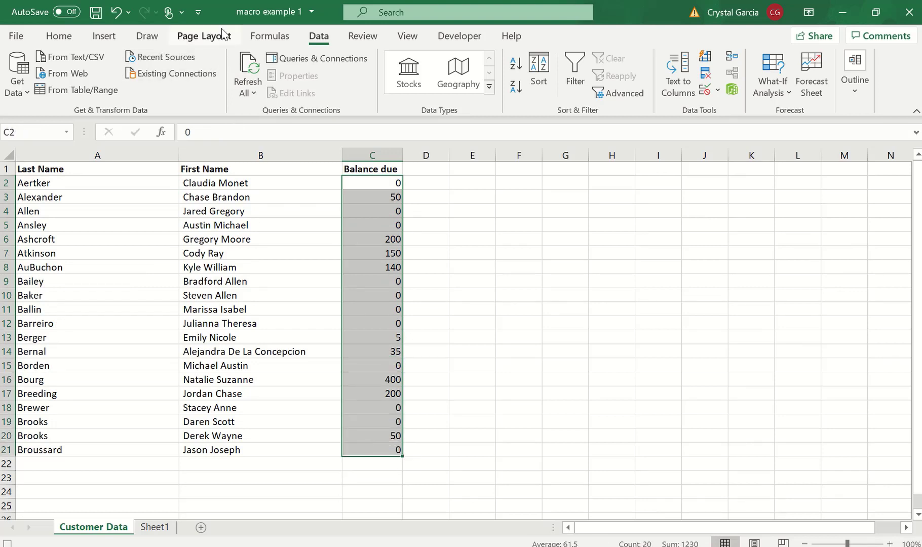
click(61, 36)
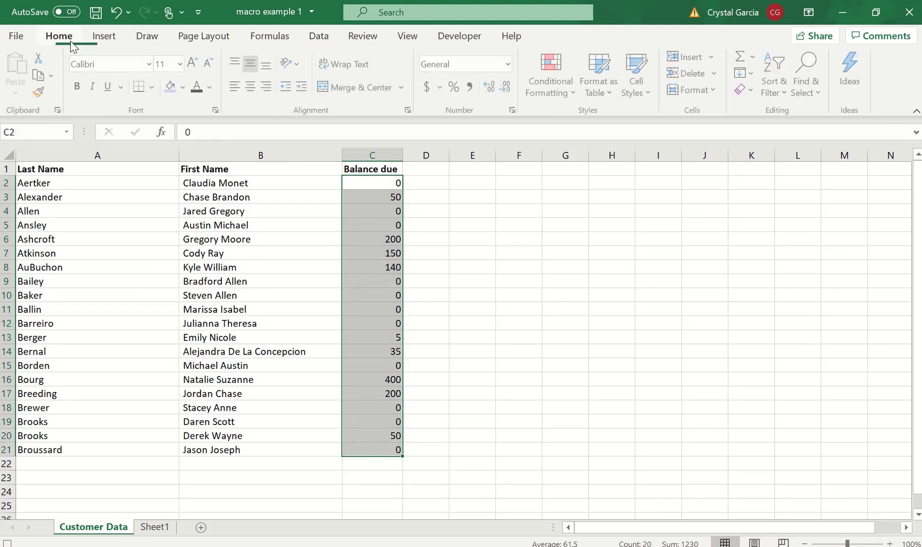
click(544, 70)
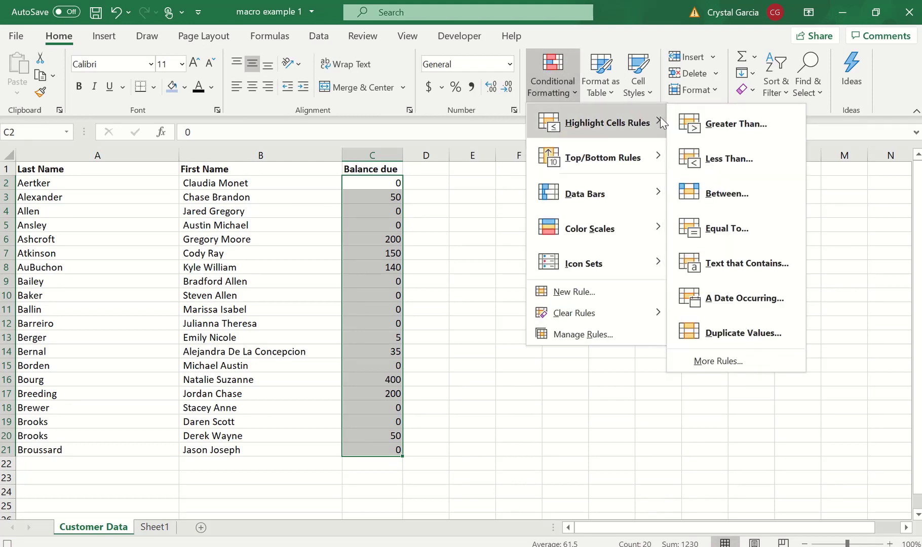
click(737, 124)
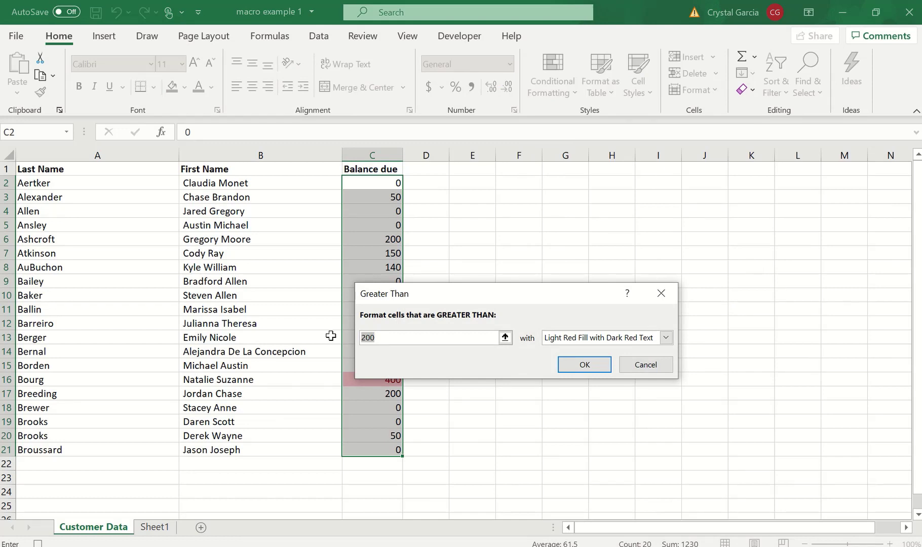
key(BackSpace)
text(0)
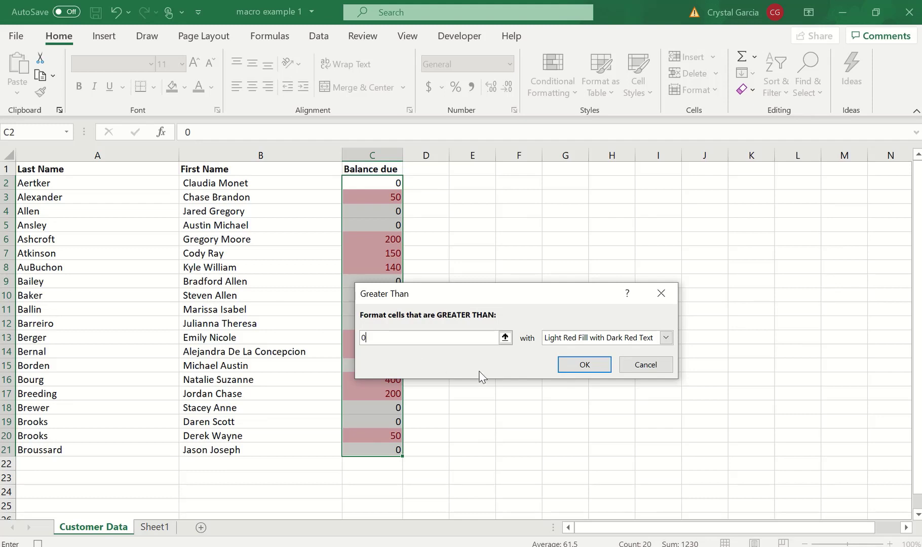
click(573, 364)
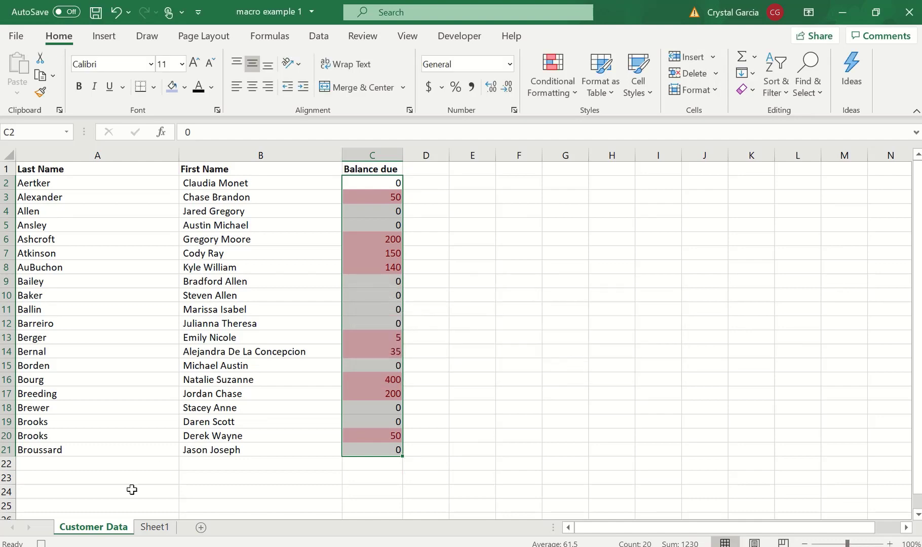
- Compare the Customer Data sheet with the finished example on Sheet1 and stop recording the macro
click(145, 530)
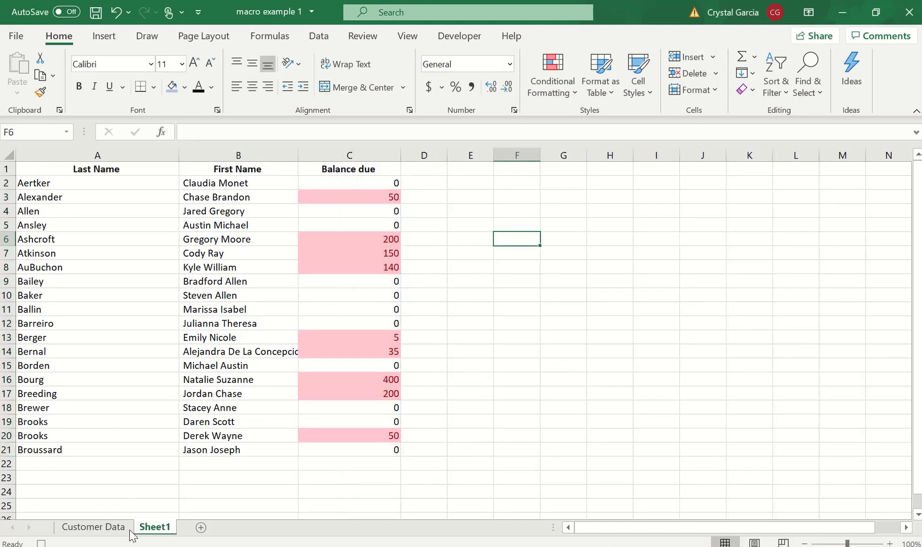
click(101, 529)
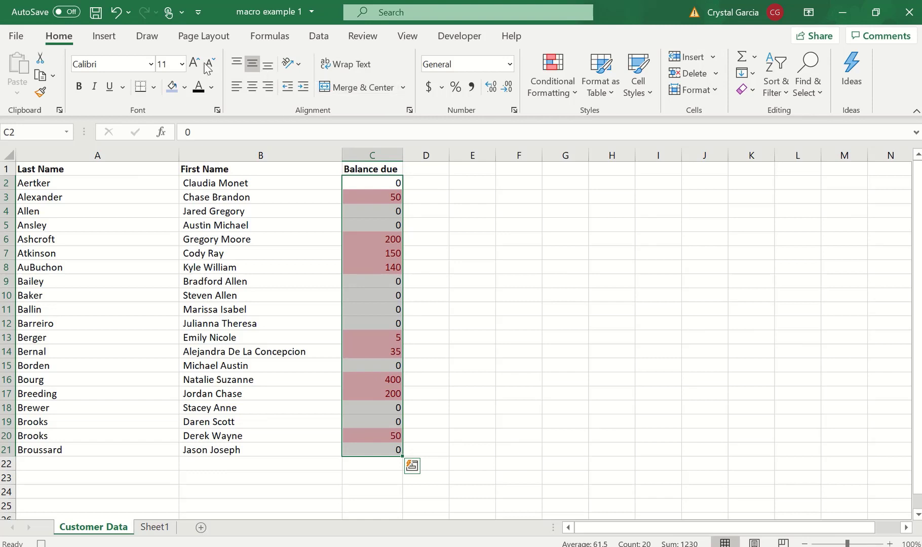
click(459, 37)
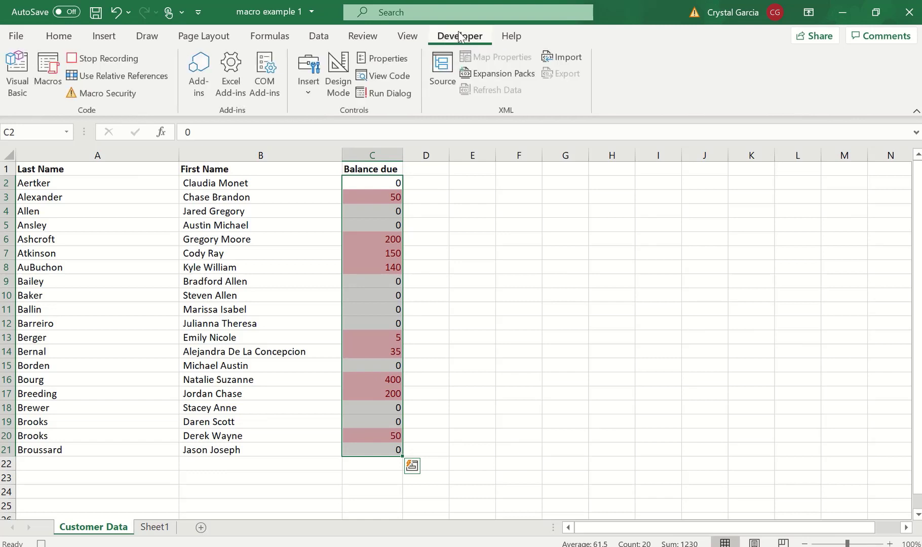
click(106, 65)
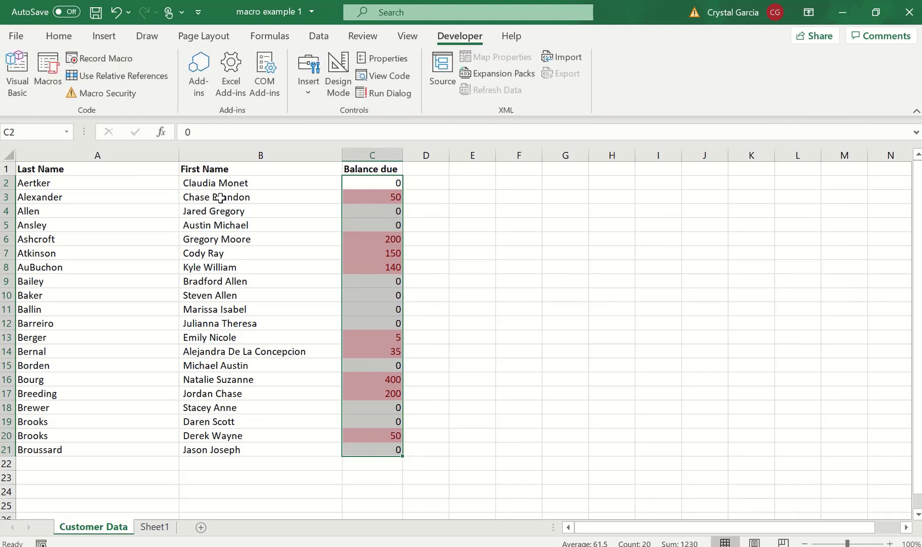
- Undo all the recorded edits on the Customer Data sheet and run the CustomerData macro on the original data
click(115, 20)
click(115, 20)
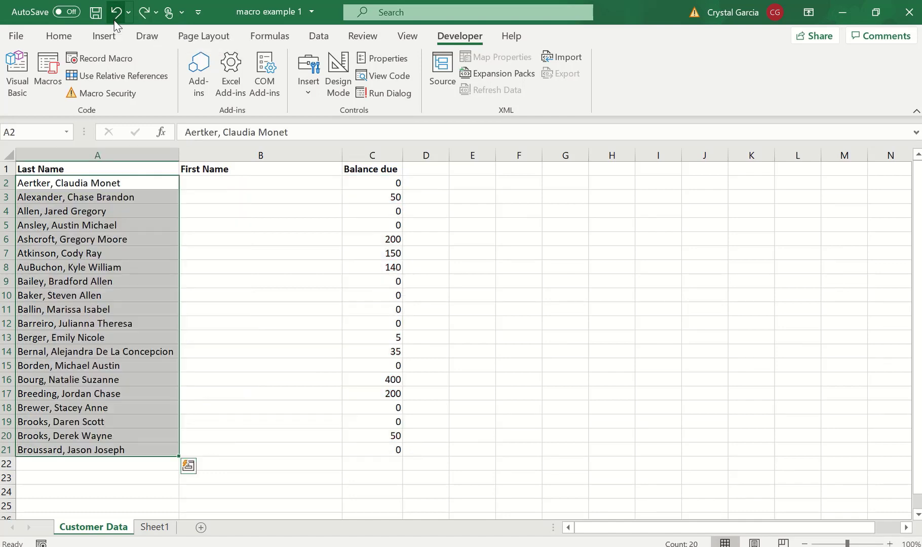
click(115, 20)
click(115, 21)
click(115, 22)
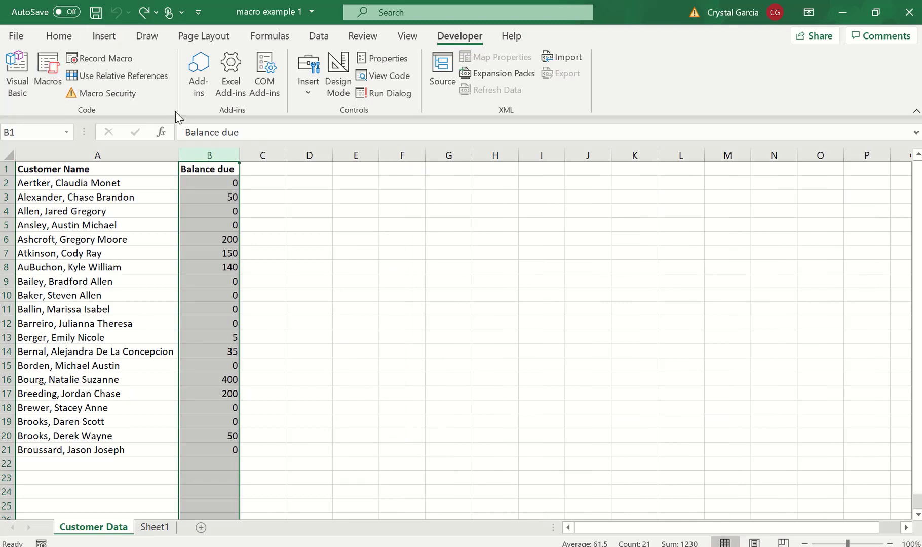
click(39, 63)
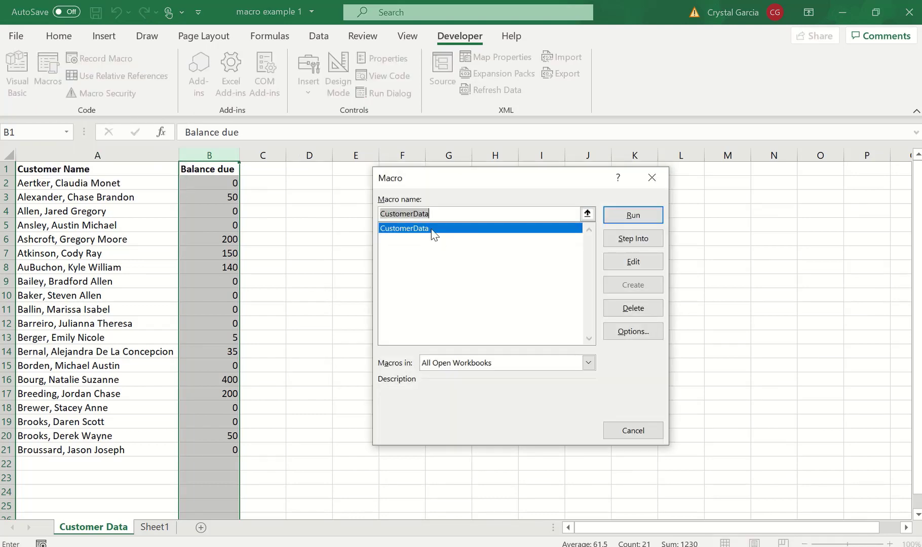
click(642, 212)
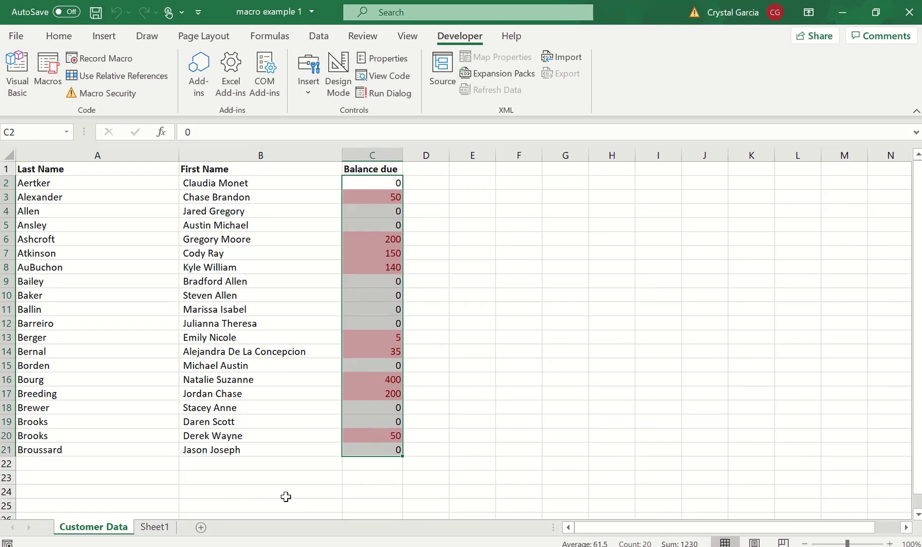
- Compare the macro's result on the Customer Data sheet with the finished example on Sheet1
click(152, 530)
click(121, 529)
click(503, 493)
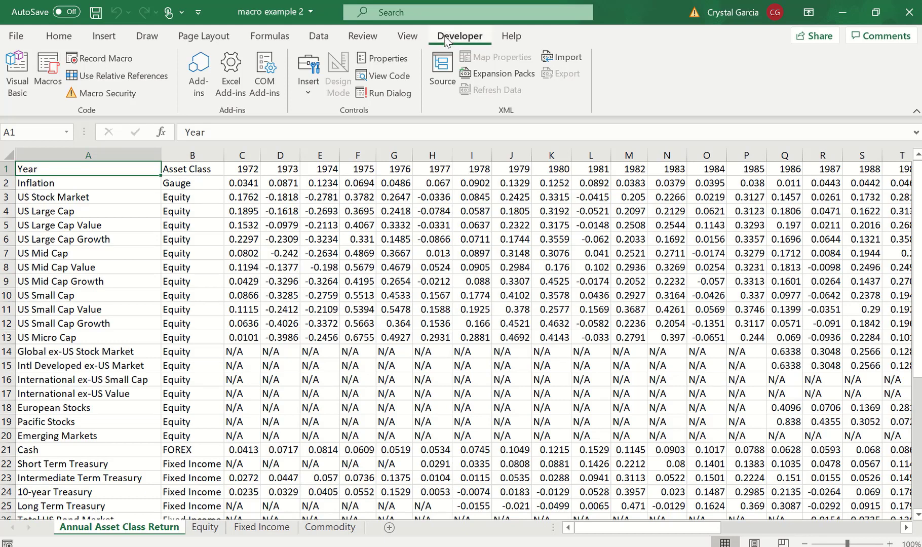
- Start recording a macro named AssetClass in the macro example 2 workbook, stored in This Workbook
click(84, 50)
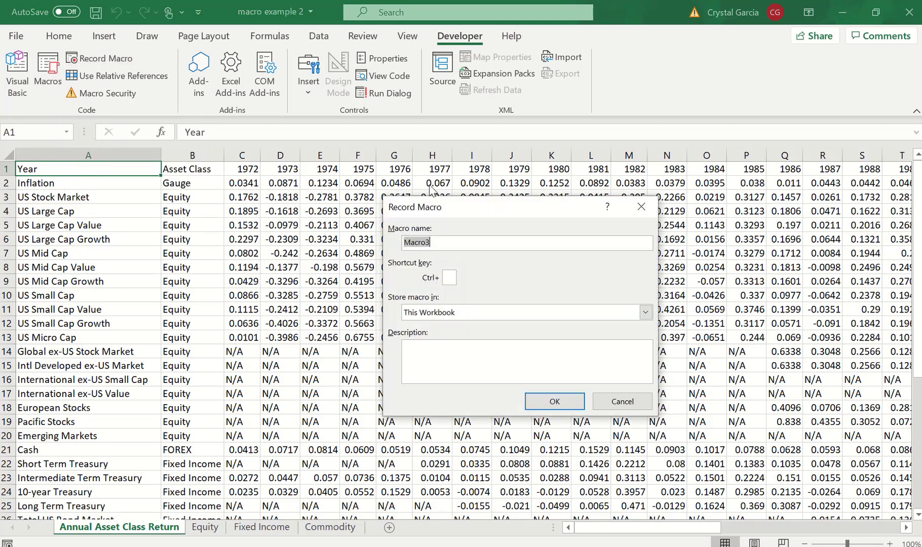
key(BackSpace)
text(AssetClass)
click(557, 400)
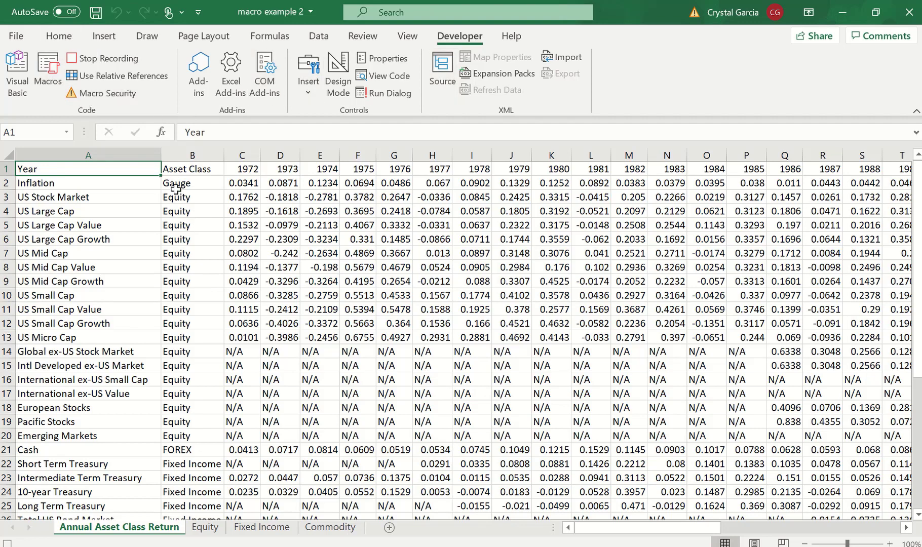
- Add filters to the header row of the Annual Asset Class Return sheet and filter Asset Class to Equity only
click(59, 35)
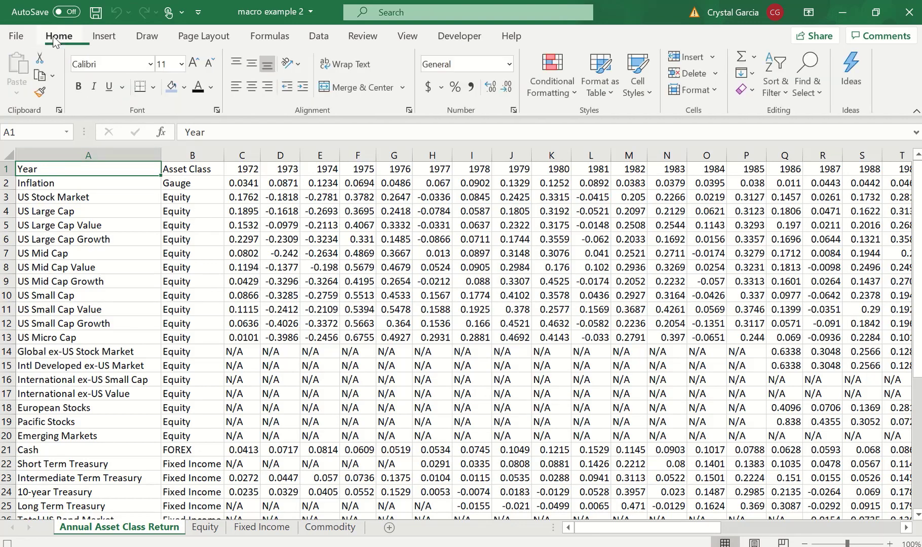
click(774, 81)
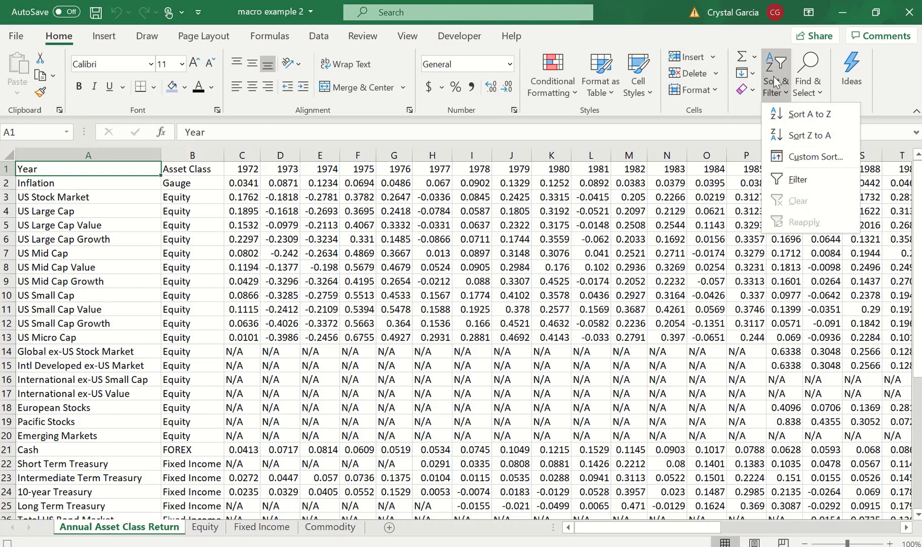
click(796, 176)
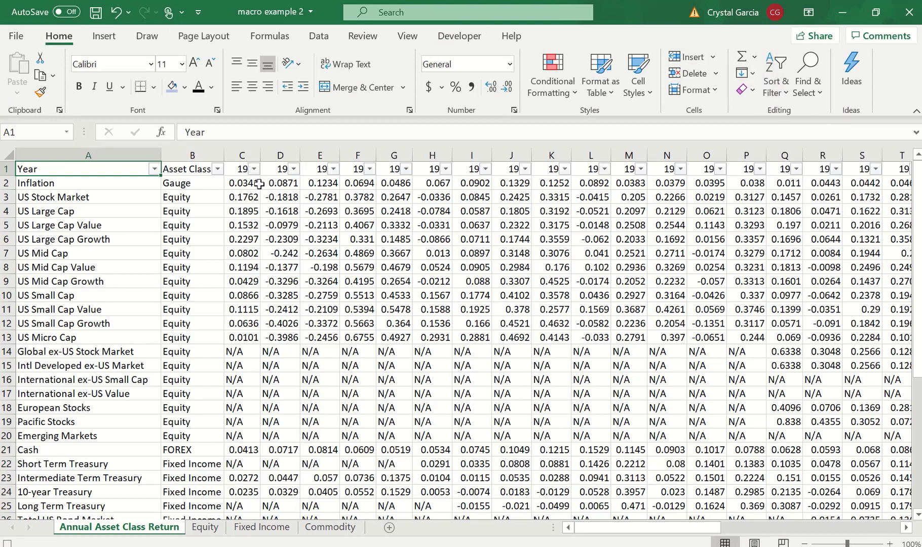
click(218, 169)
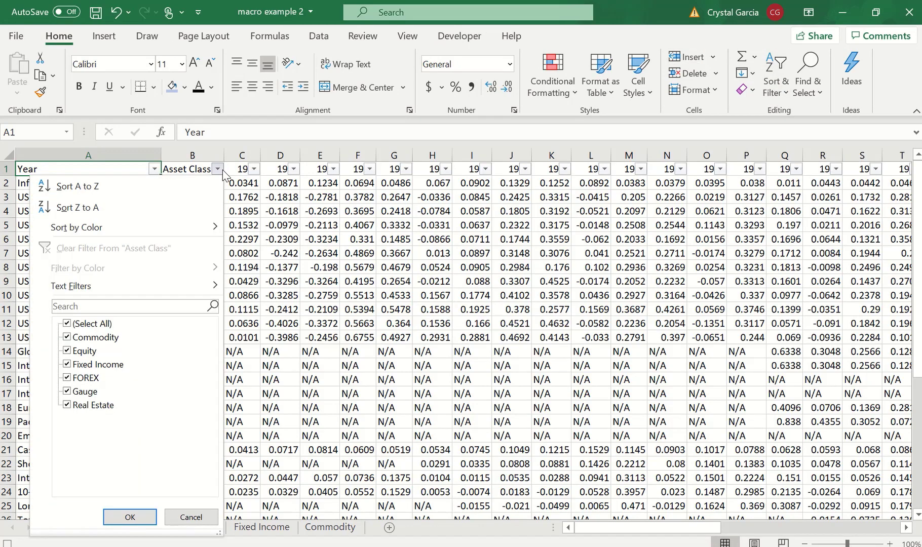
click(67, 324)
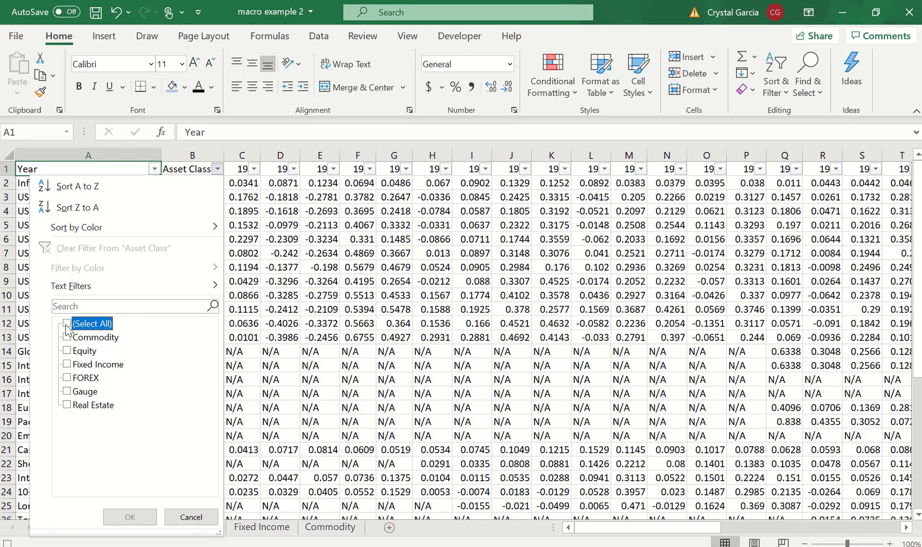
click(67, 352)
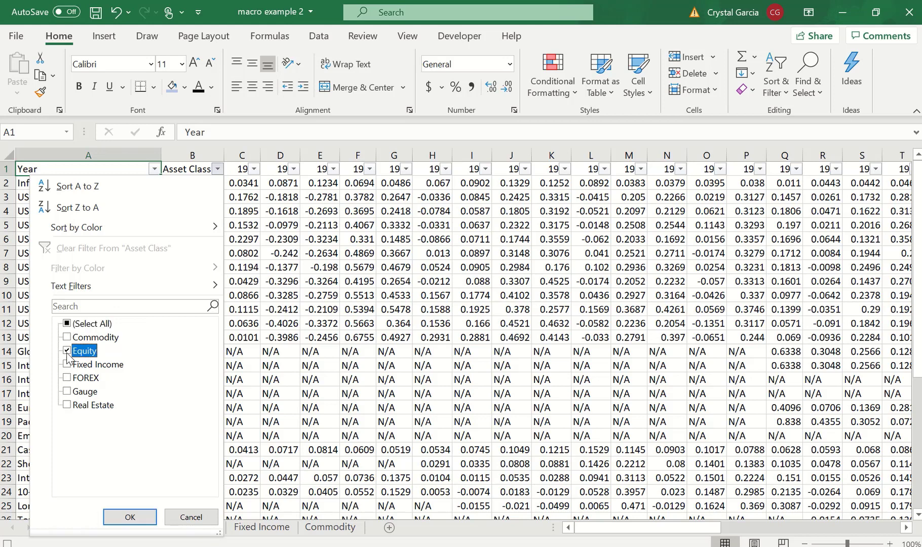
click(122, 513)
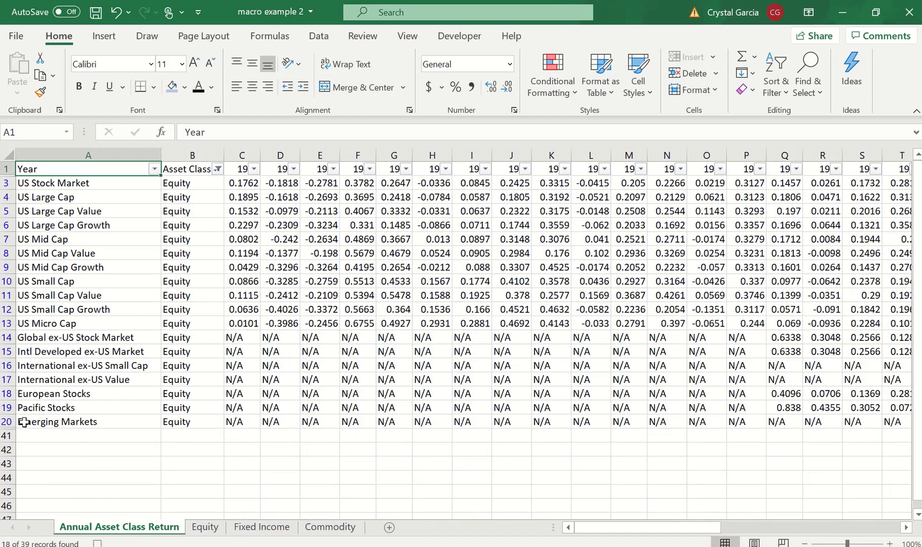
- Copy the header row and the filtered Equity rows through row 20 into the Equity sheet, starting at cell A1
drag(18, 421, 20, 183)
click(76, 478)
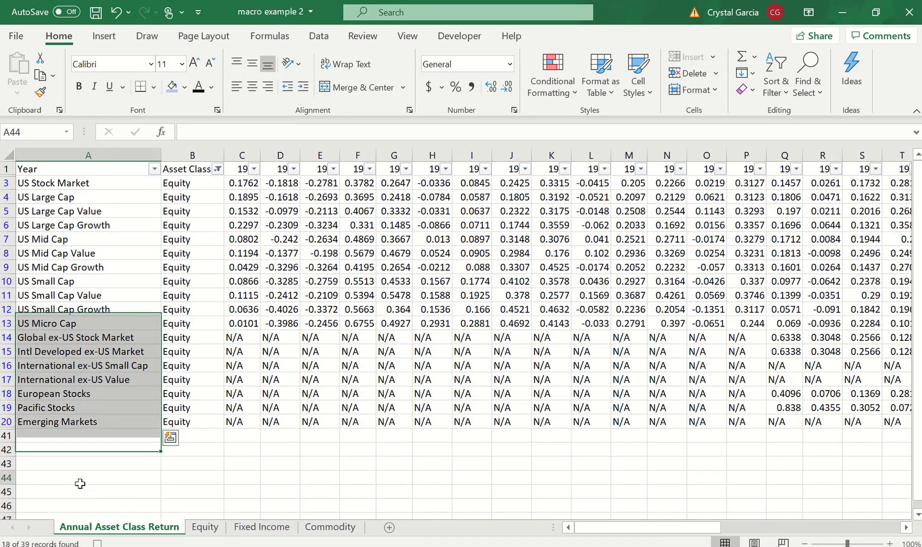
drag(5, 421, 6, 169)
key(ctrl+c)
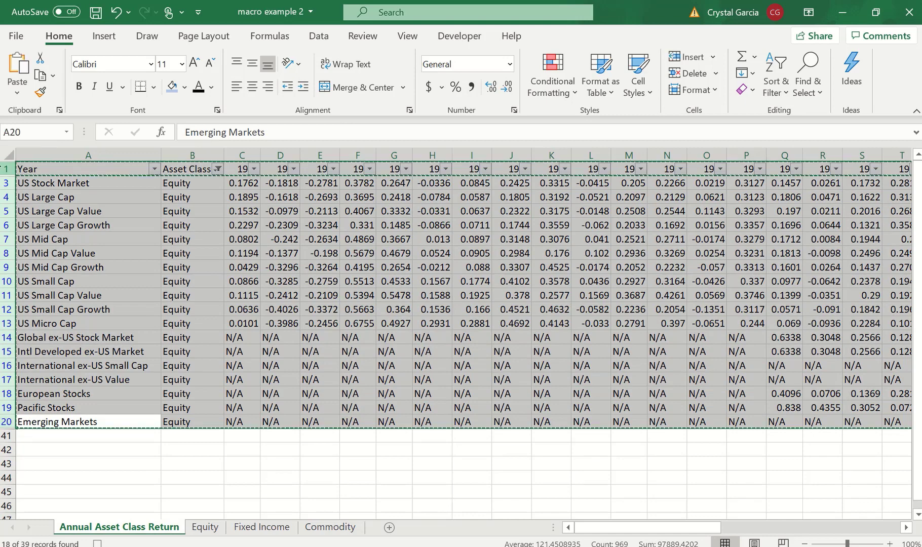
click(198, 527)
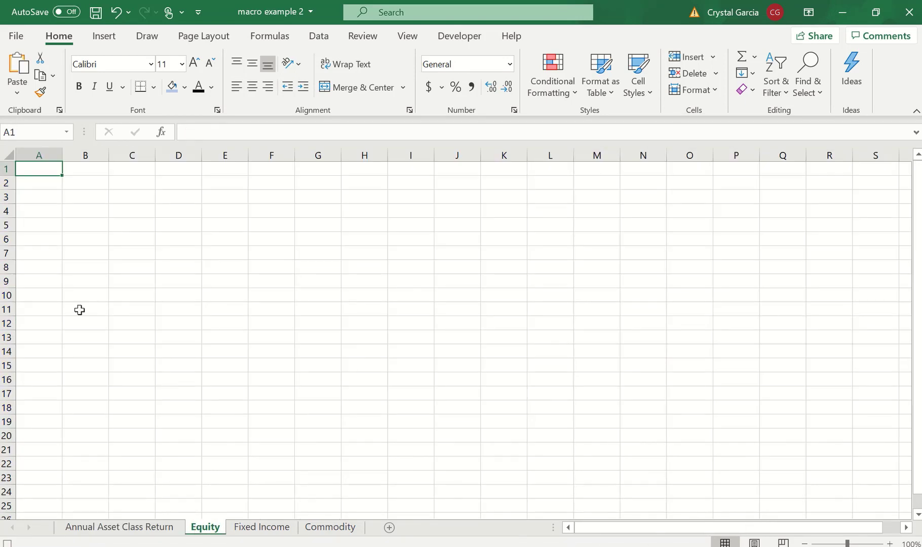
key(ctrl+v)
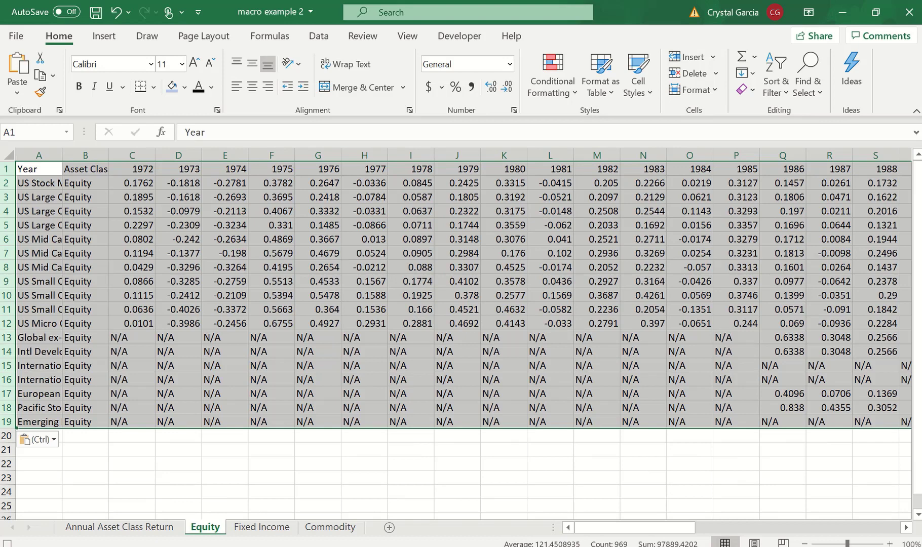
- Cancel the copy selection on the Annual Asset Class Return sheet and clear the Equity filter
click(119, 527)
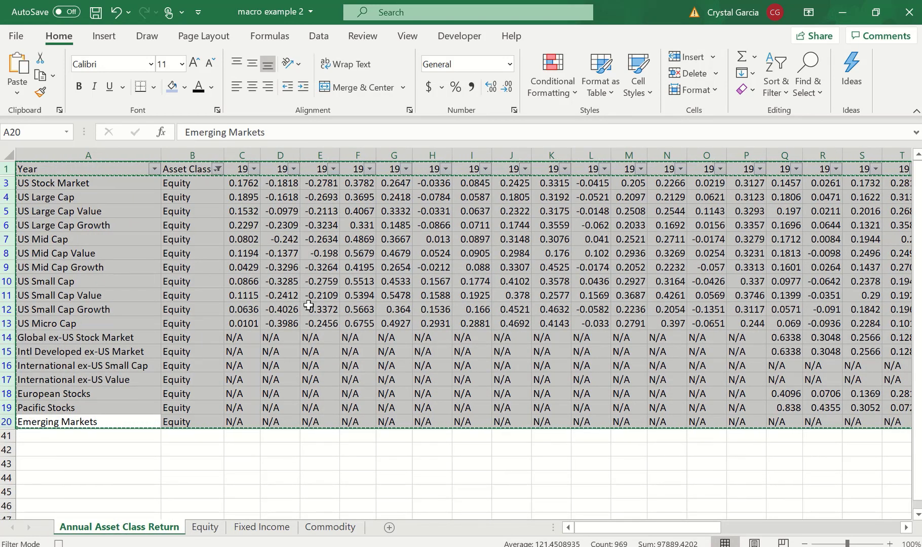
key(Escape)
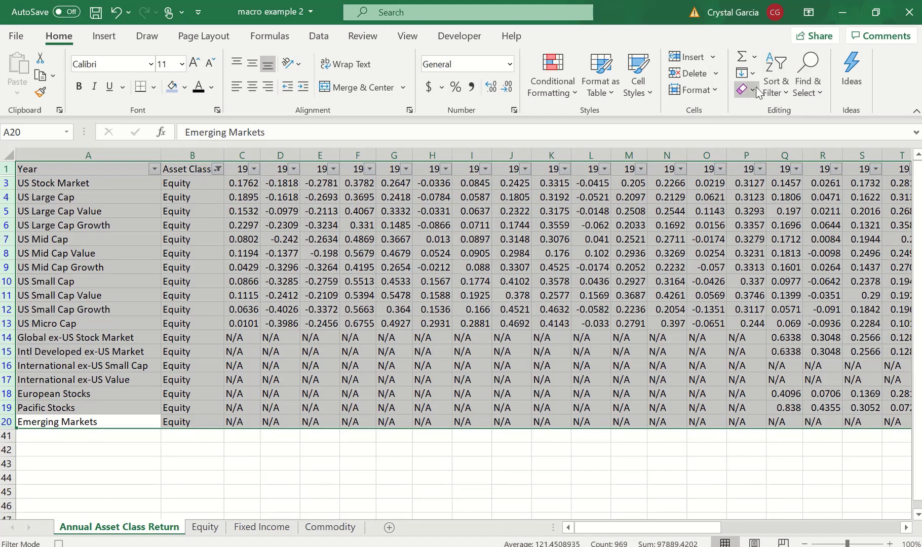
click(776, 83)
click(799, 198)
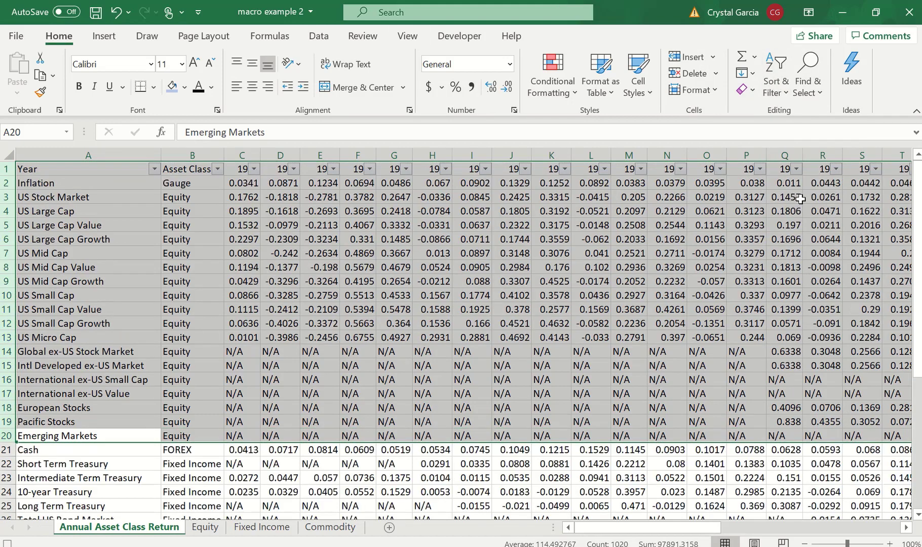
scroll(166, 326, down, 2)
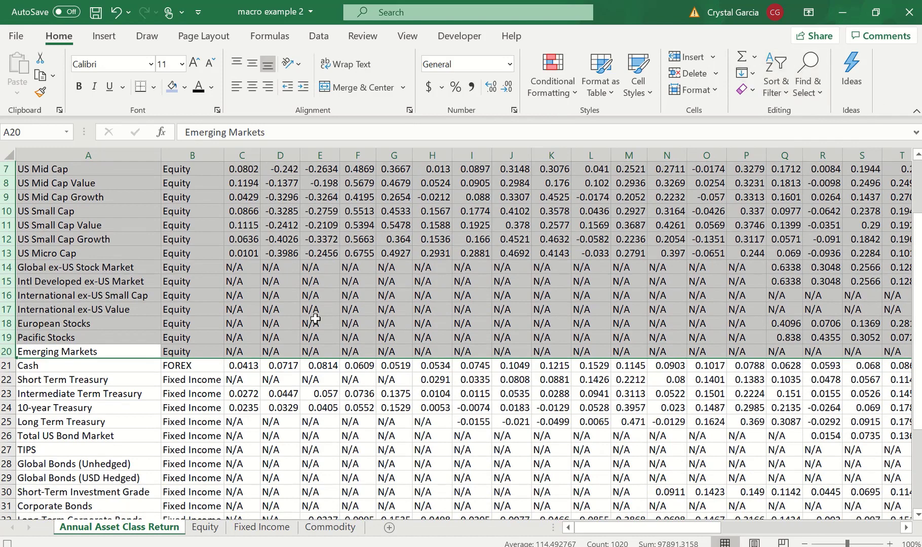
scroll(315, 319, up, 2)
- Filter the Asset Class column to Fixed Income only
click(212, 182)
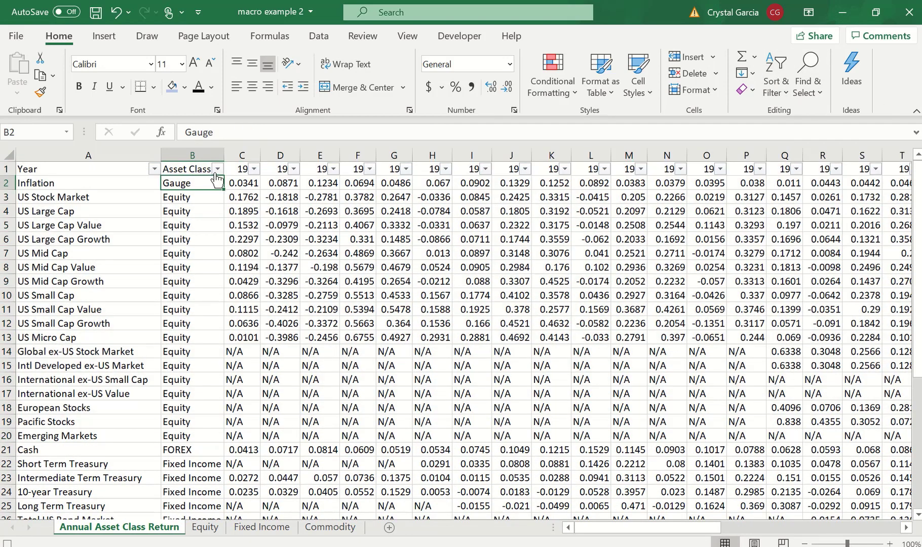
click(217, 170)
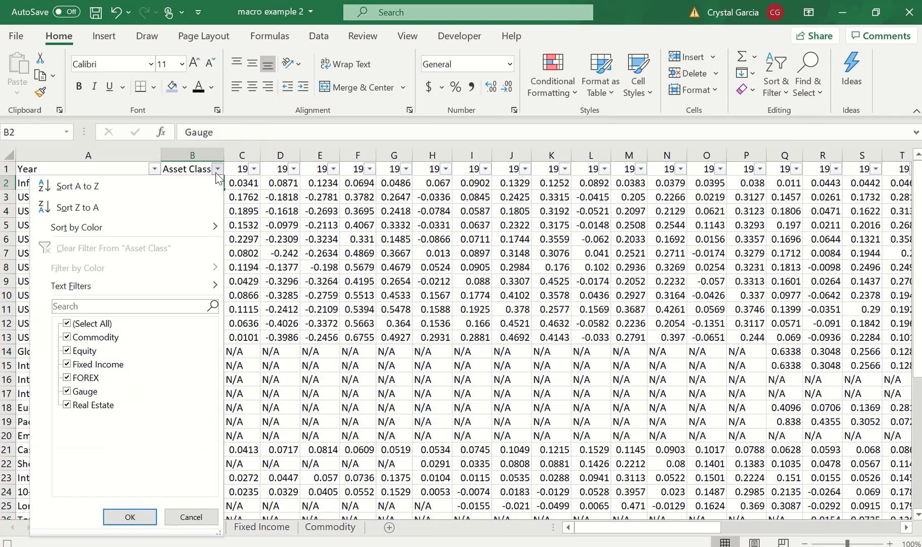
click(67, 324)
click(66, 365)
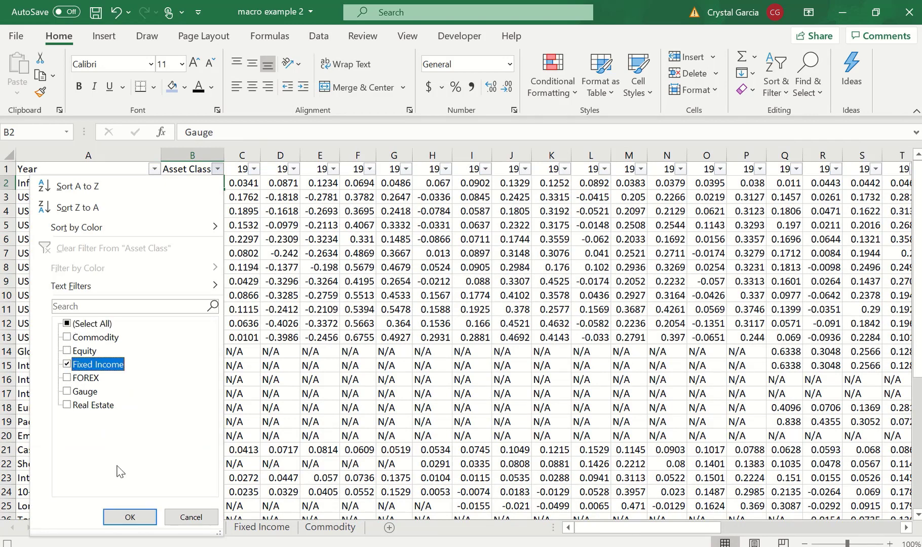
click(130, 517)
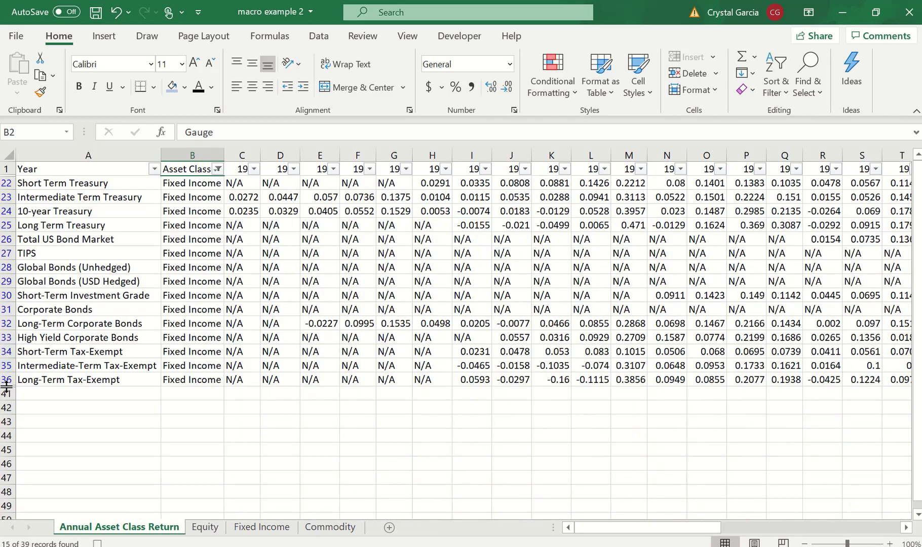
- Copy the header row and the filtered Fixed Income rows through row 36 into the Fixed Income sheet, starting at cell A1
drag(23, 379, 31, 253)
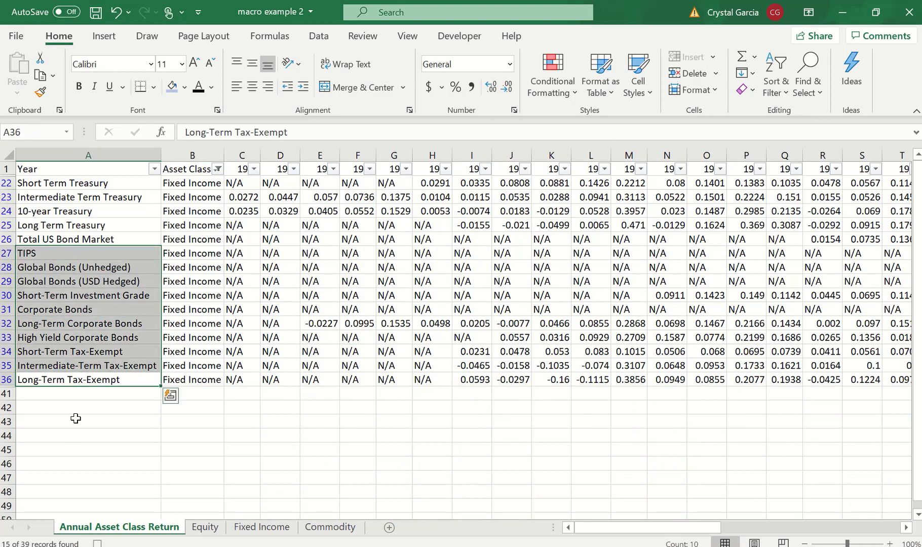
drag(7, 380, 28, 174)
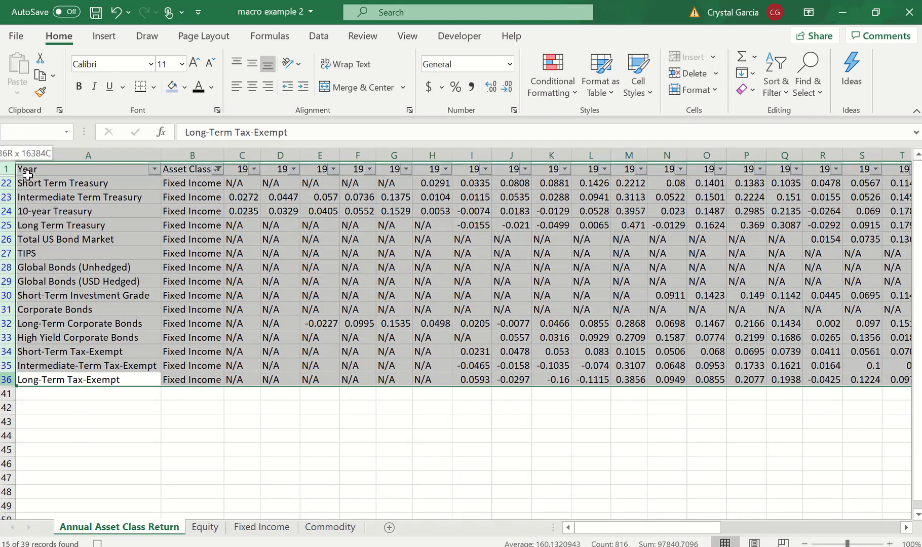
click(33, 440)
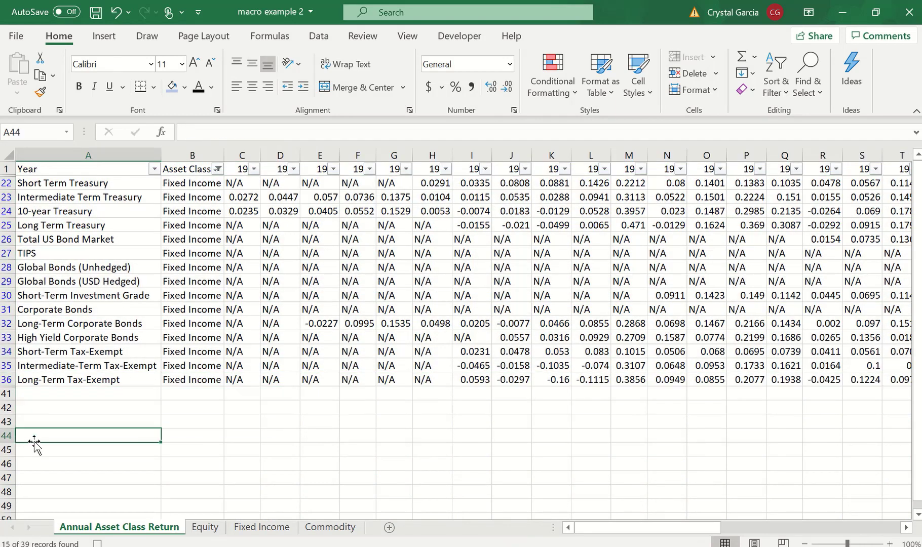
drag(8, 379, 31, 166)
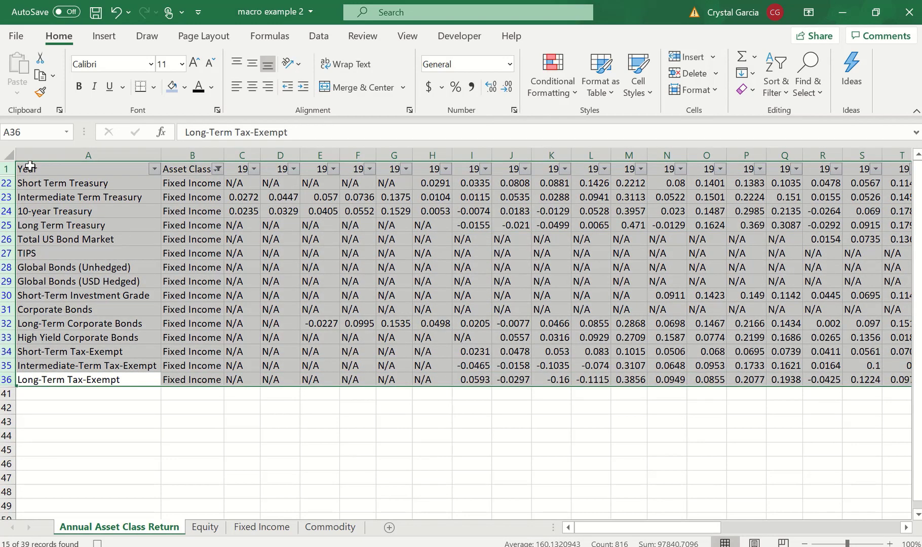
key(ctrl+c)
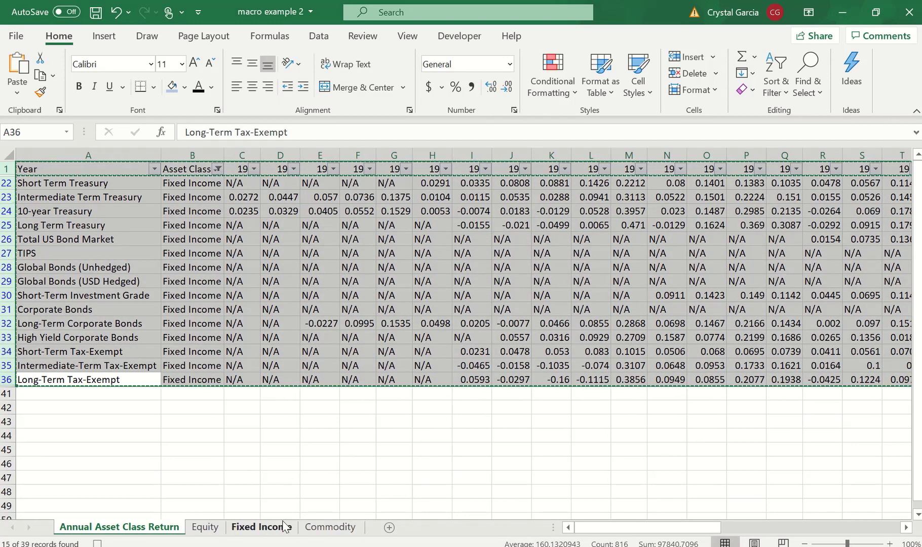
click(262, 526)
key(ctrl+v)
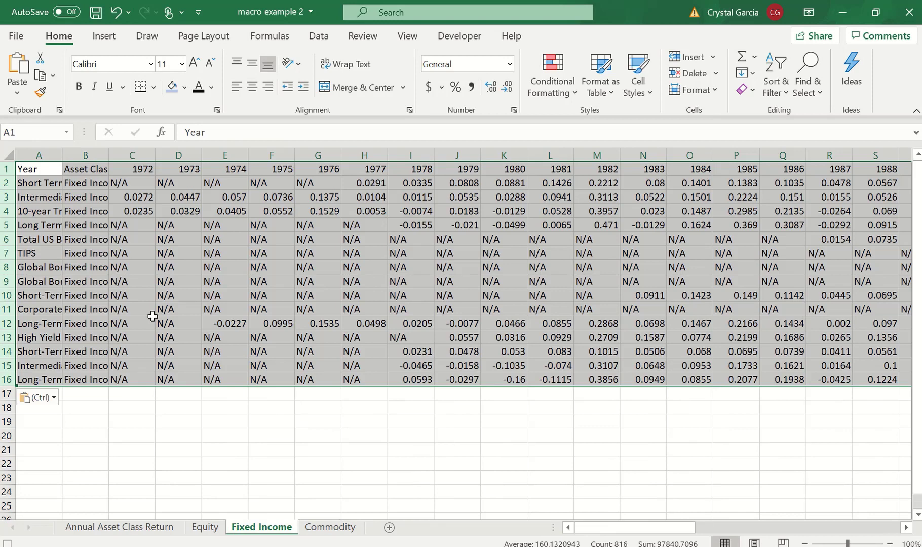
- Clear the Fixed Income filter on the Annual Asset Class Return sheet and check that all asset classes are listed
click(138, 527)
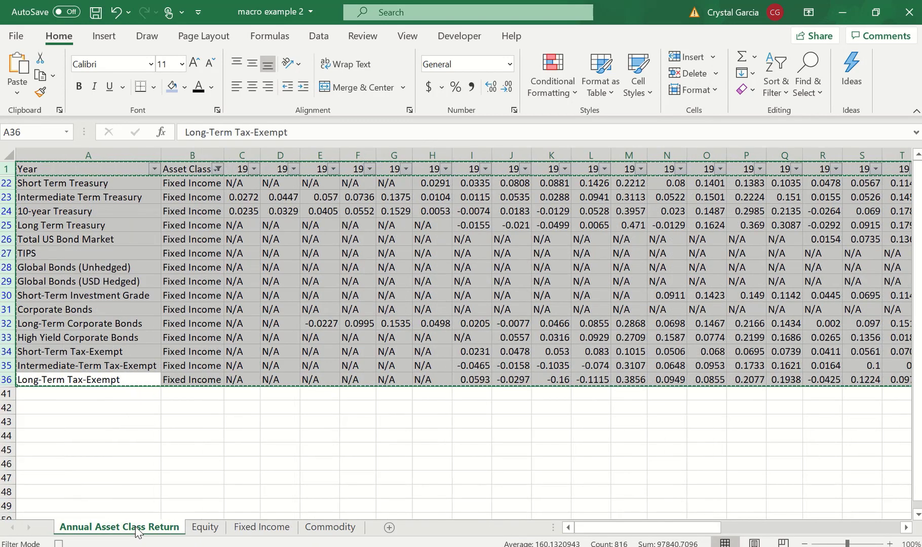
click(770, 87)
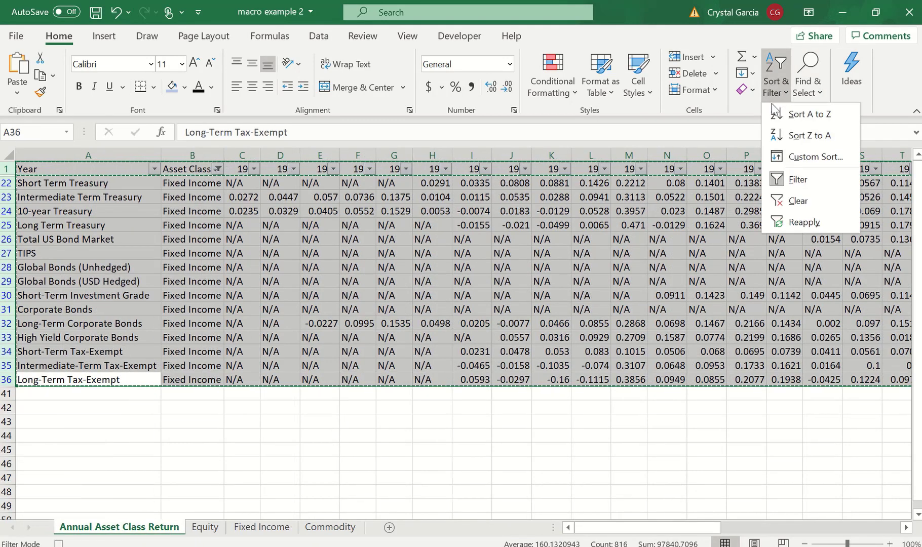
click(798, 200)
scroll(289, 276, down, 4)
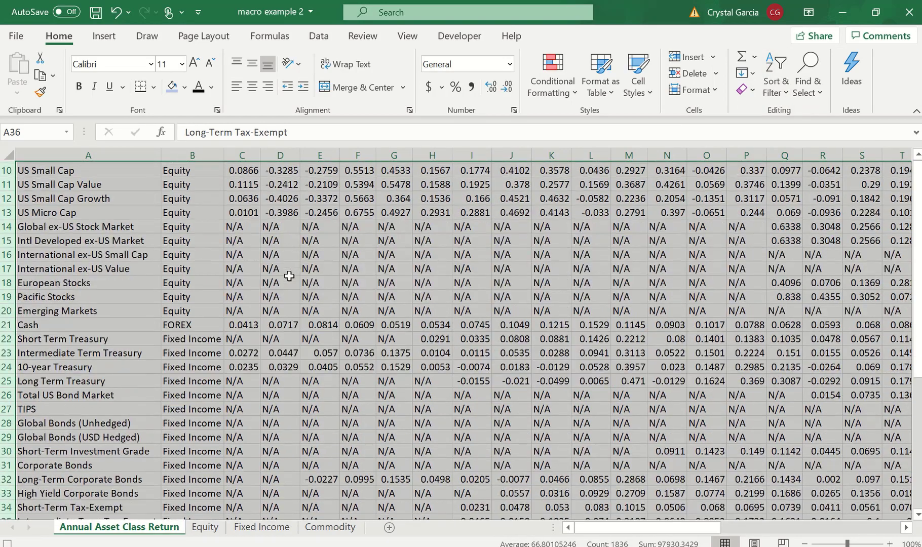
scroll(284, 304, down, 1)
scroll(277, 304, up, 5)
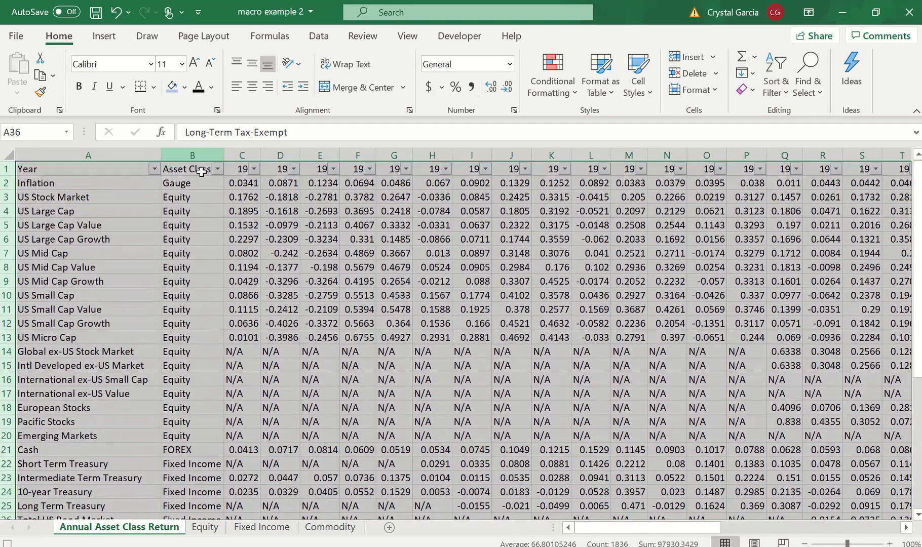
- Filter the Asset Class column to Commodity only
click(218, 169)
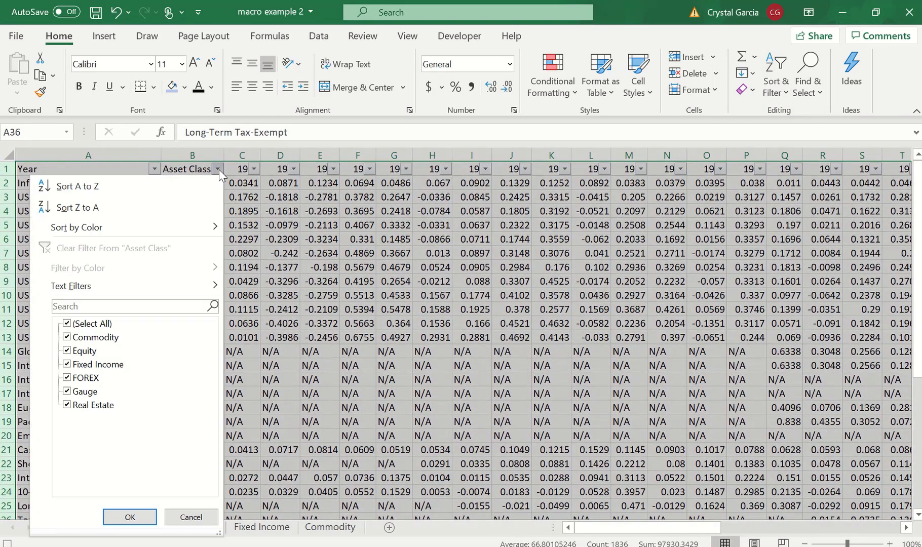
click(67, 324)
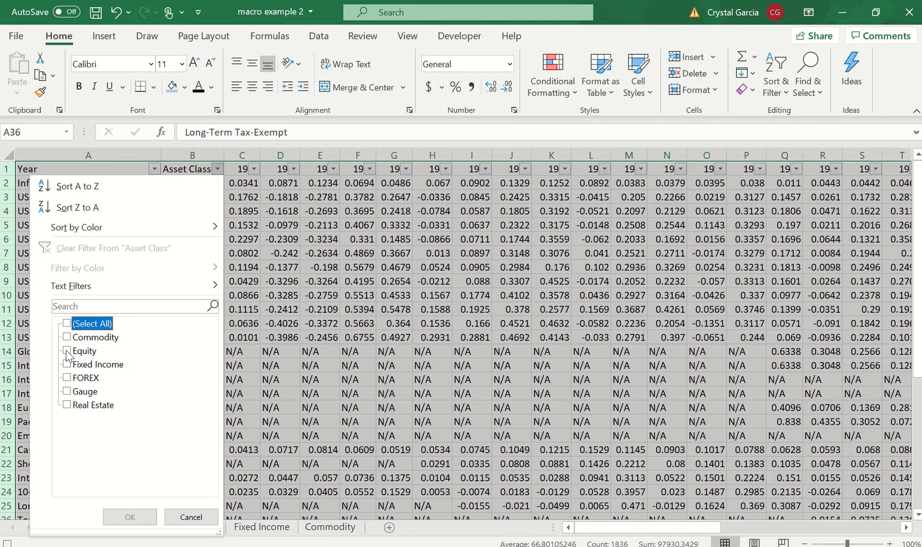
click(66, 337)
click(130, 516)
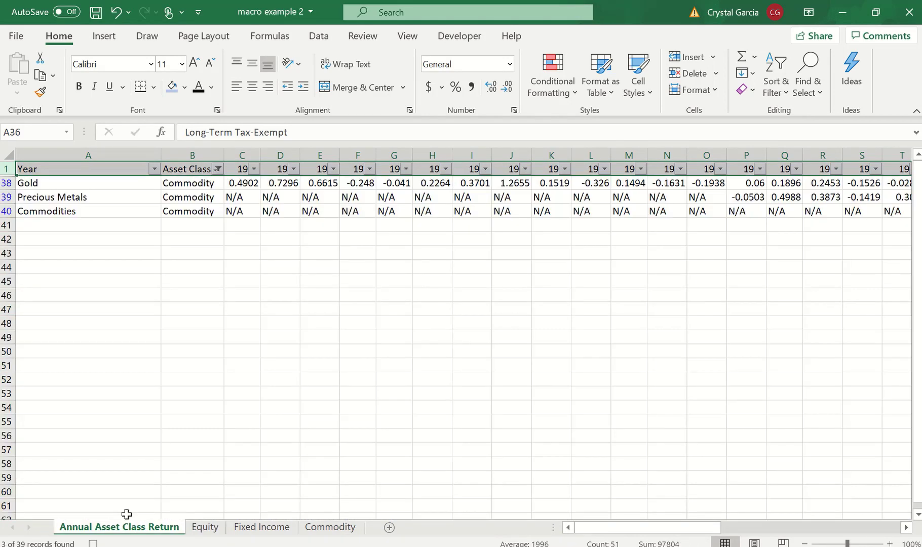
- Copy the header row and the filtered Commodity rows through row 40 into the Commodity sheet, starting at cell A1
click(44, 244)
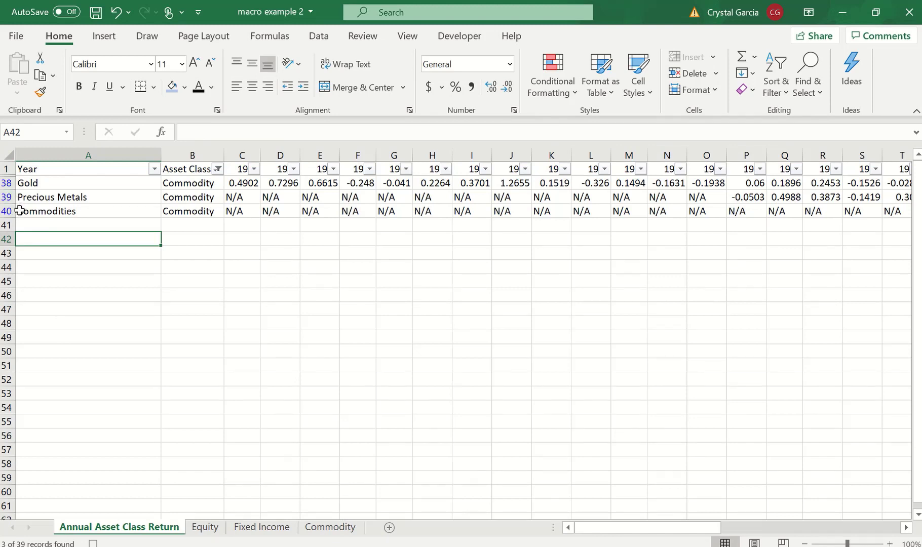
drag(16, 211, 7, 168)
click(38, 267)
click(24, 226)
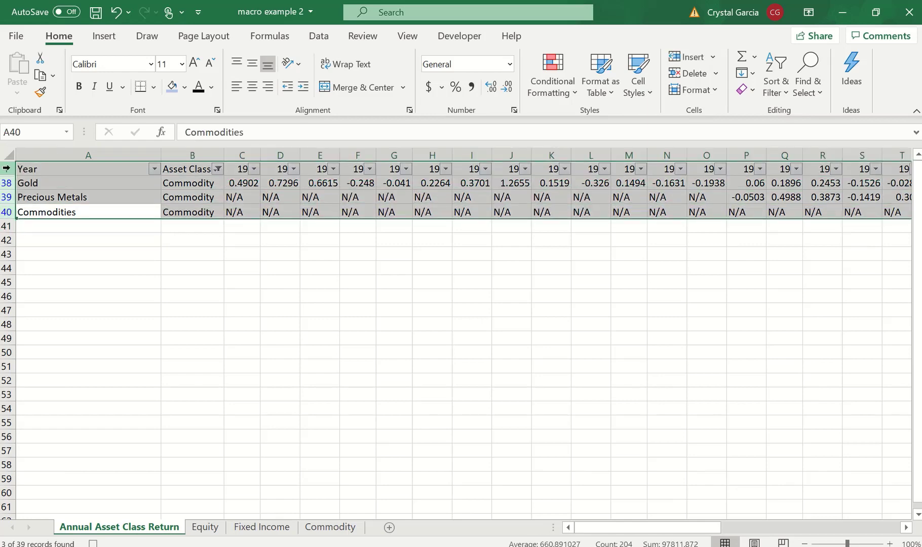
click(330, 527)
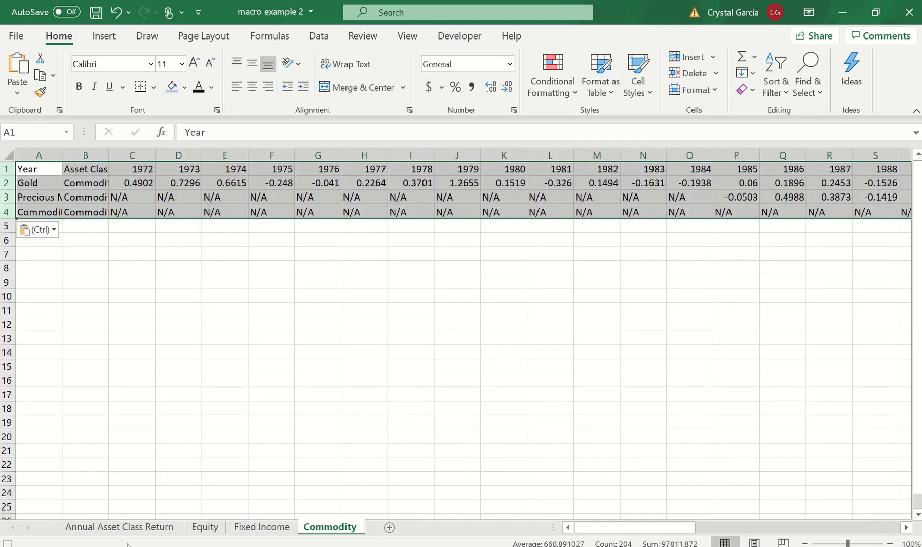
- Clear the Commodity filter on the Annual Asset Class Return sheet and stop recording the macro
click(128, 528)
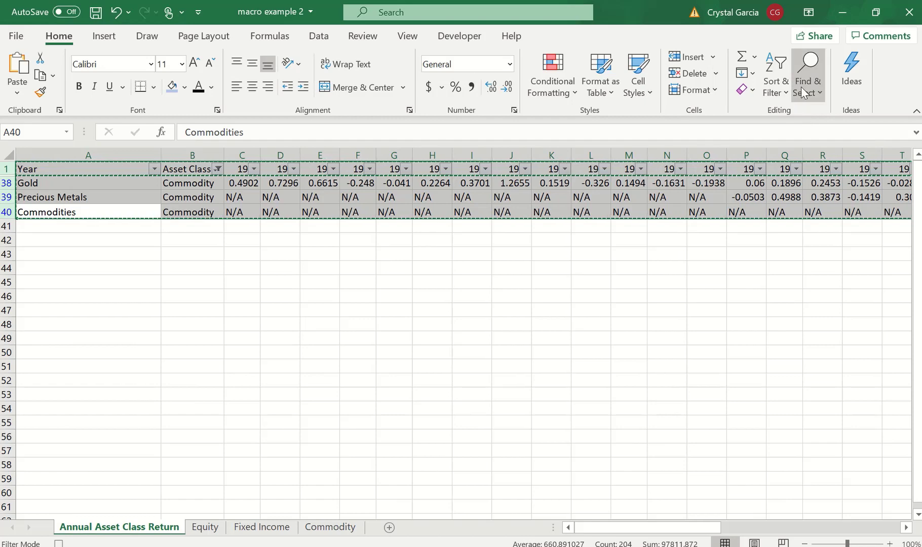
click(782, 83)
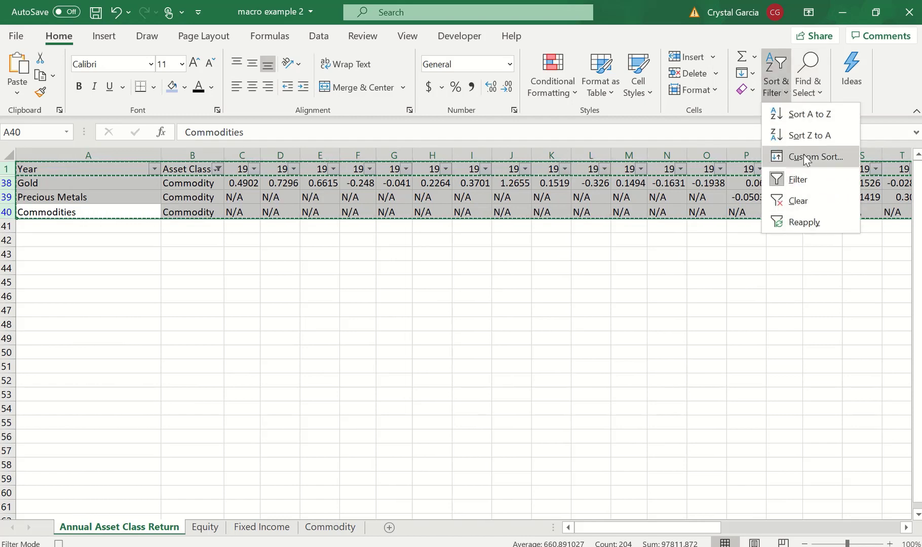
click(809, 199)
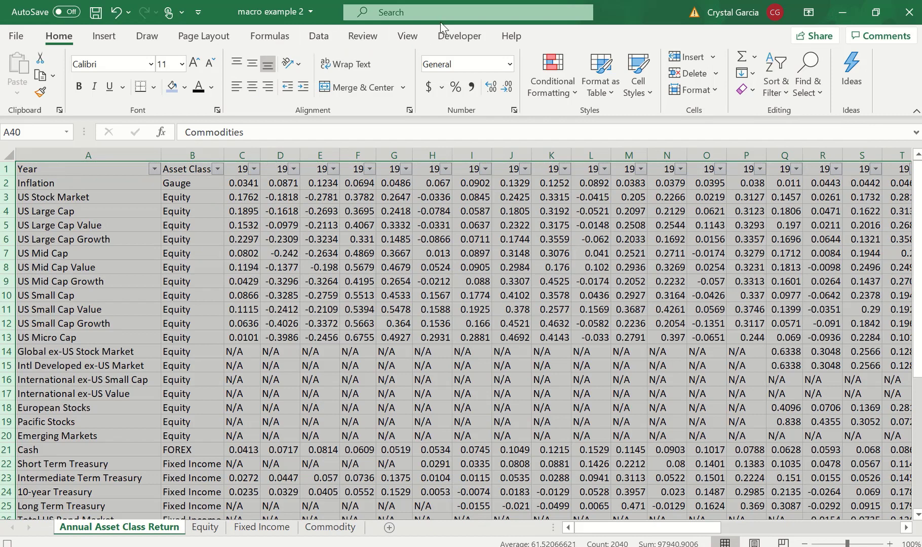
click(453, 36)
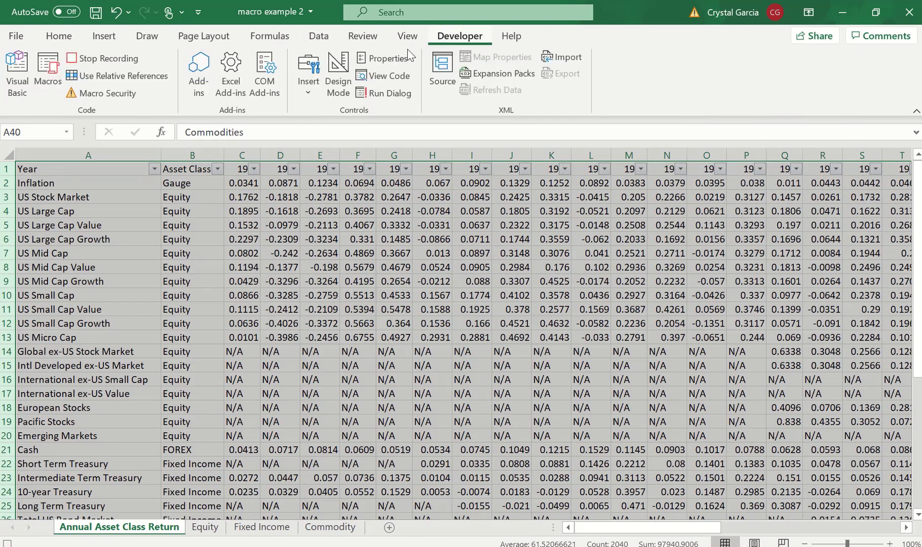
click(114, 61)
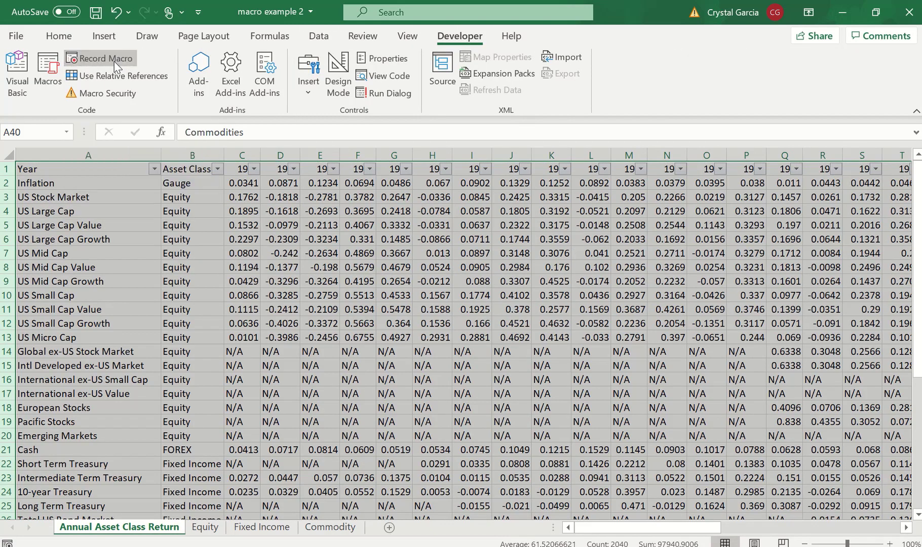
- Delete all cells on the Equity sheet
click(208, 528)
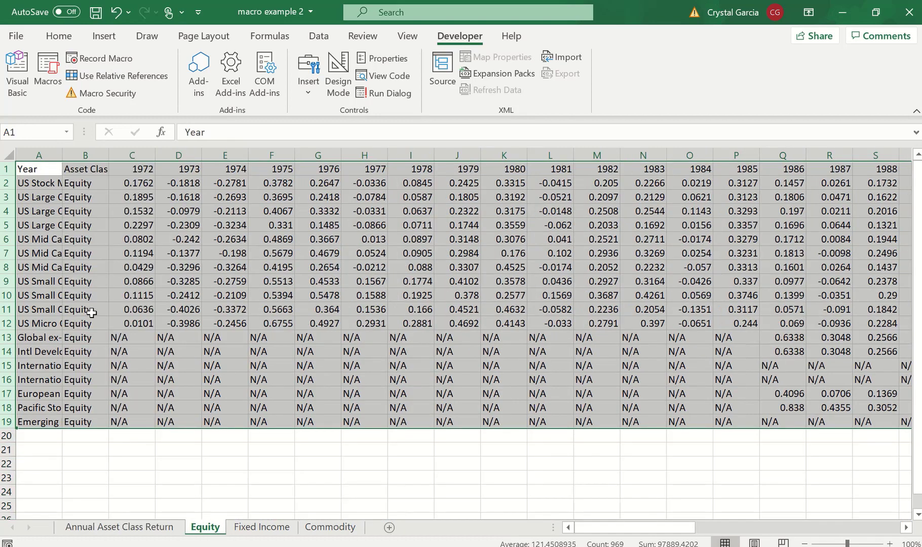
click(8, 155)
right_click(7, 157)
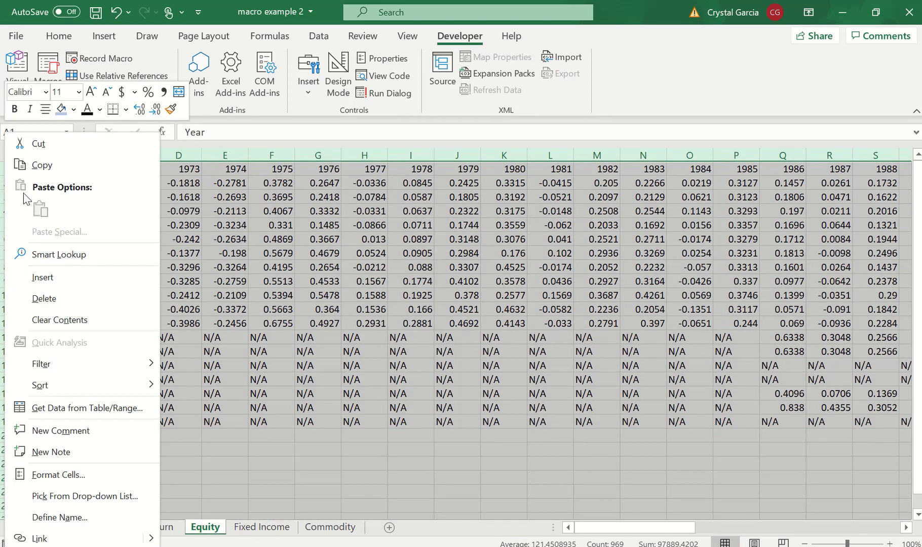
click(87, 299)
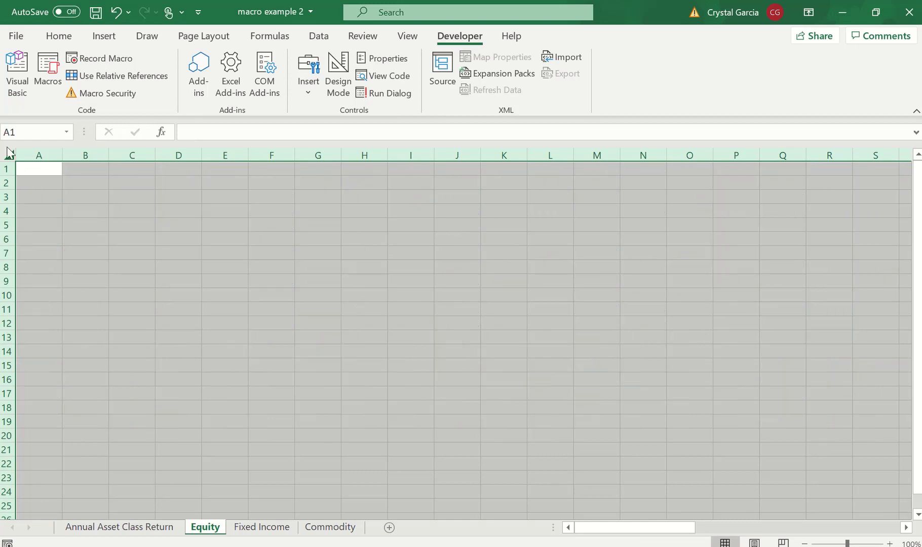
- Delete all cells on the Fixed Income sheet and on the Commodity sheet
click(256, 528)
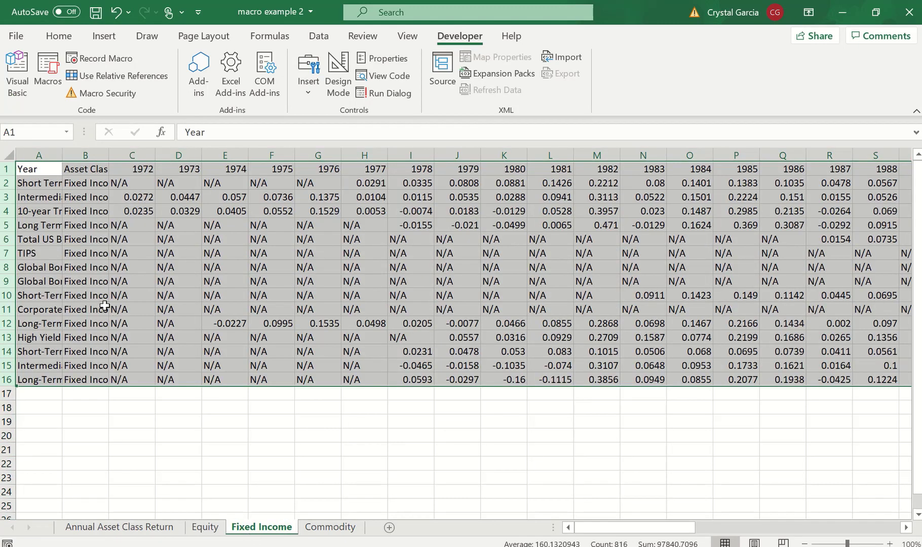
right_click(4, 152)
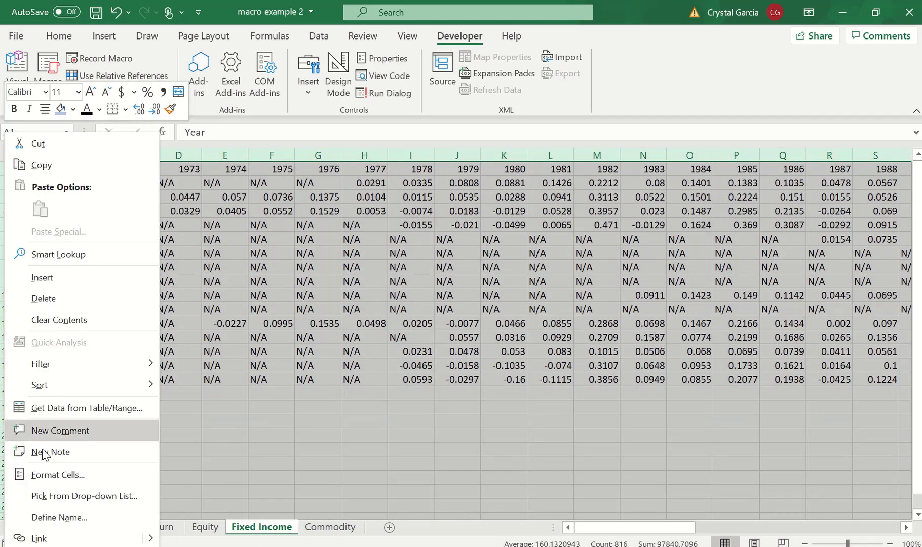
click(65, 309)
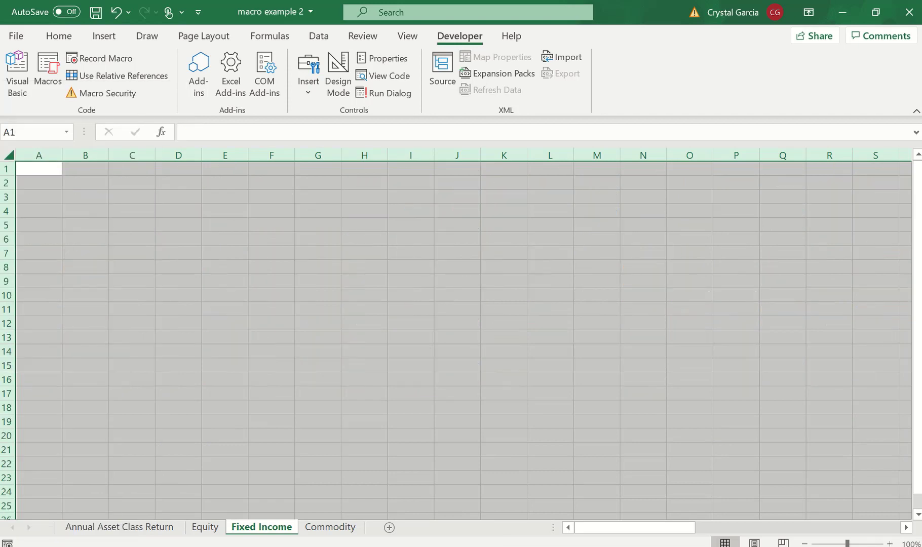
click(329, 528)
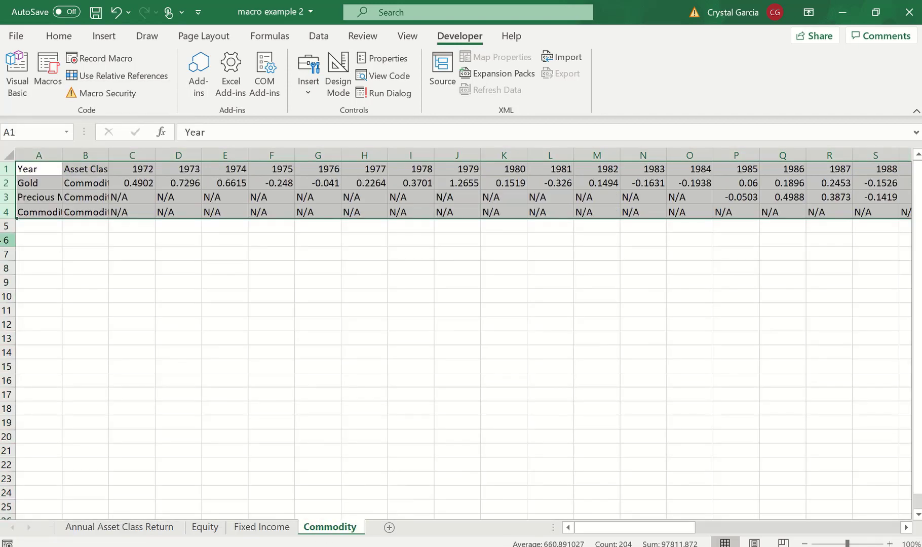
right_click(10, 152)
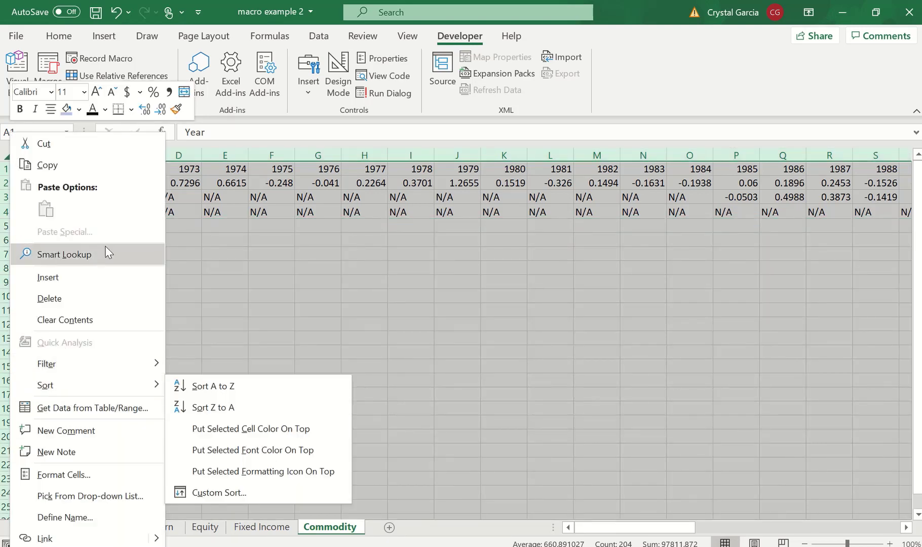
click(91, 300)
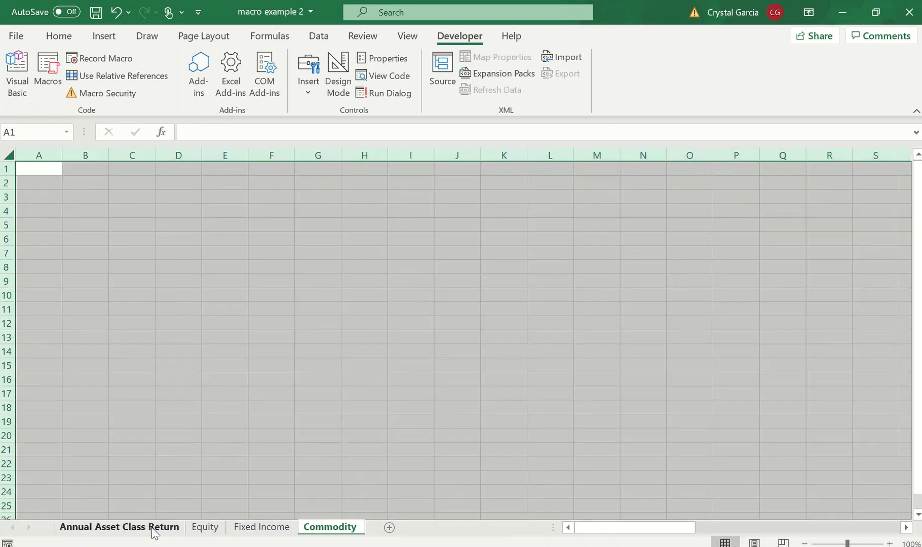
- Insert a form control button below the Annual Asset Class Return data, around A42 to A45, and assign the AssetClass macro to it
click(152, 529)
scroll(134, 380, down, 10)
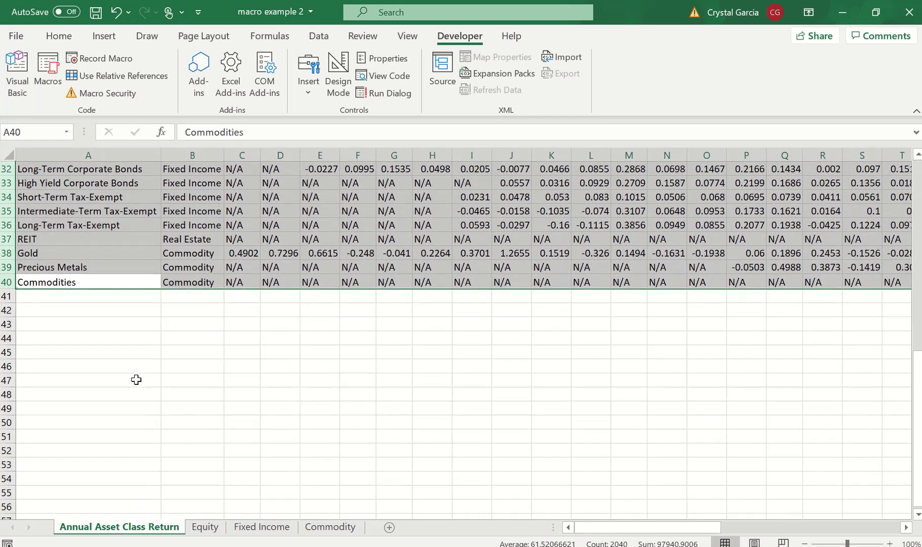
click(68, 310)
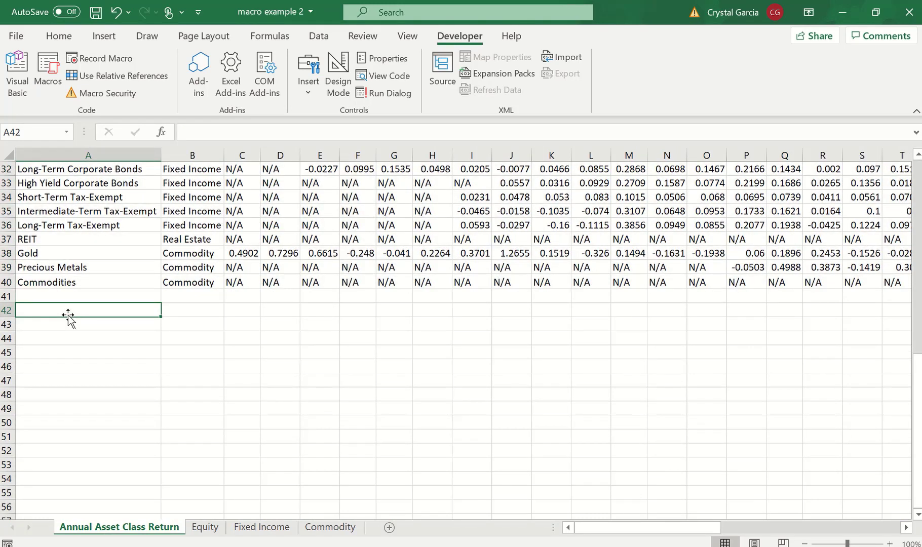
click(307, 83)
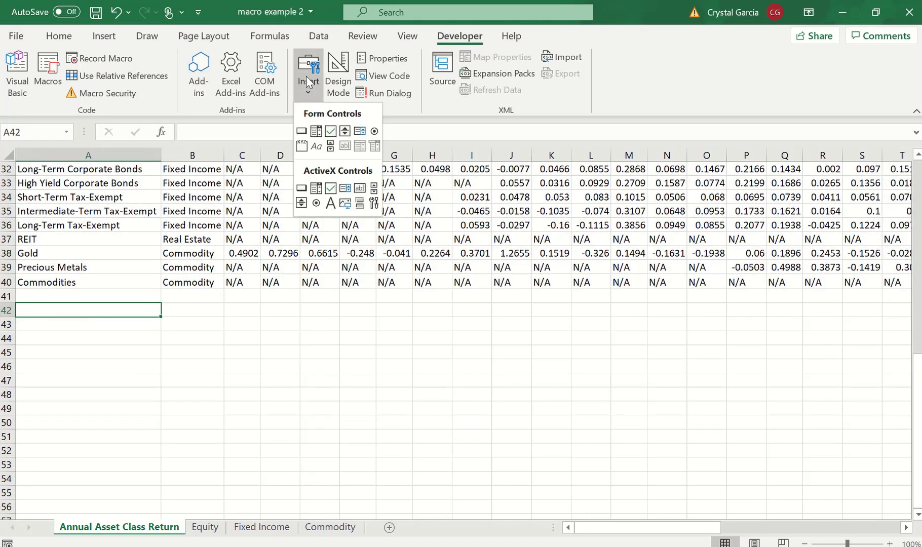
click(302, 132)
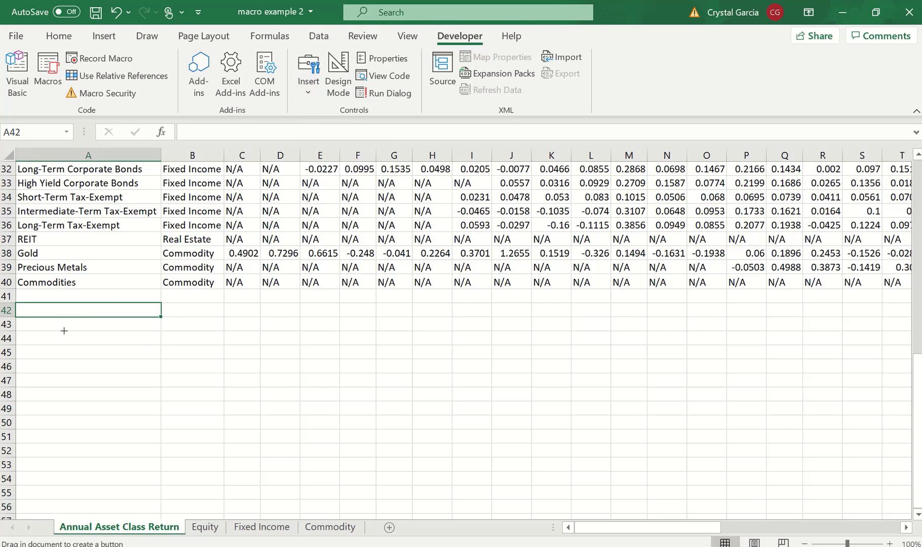
drag(28, 309, 173, 361)
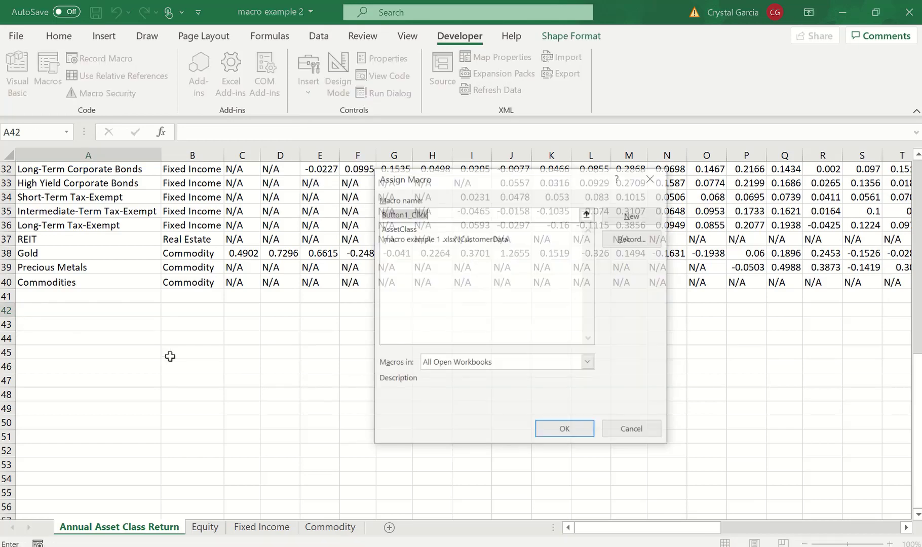
click(401, 231)
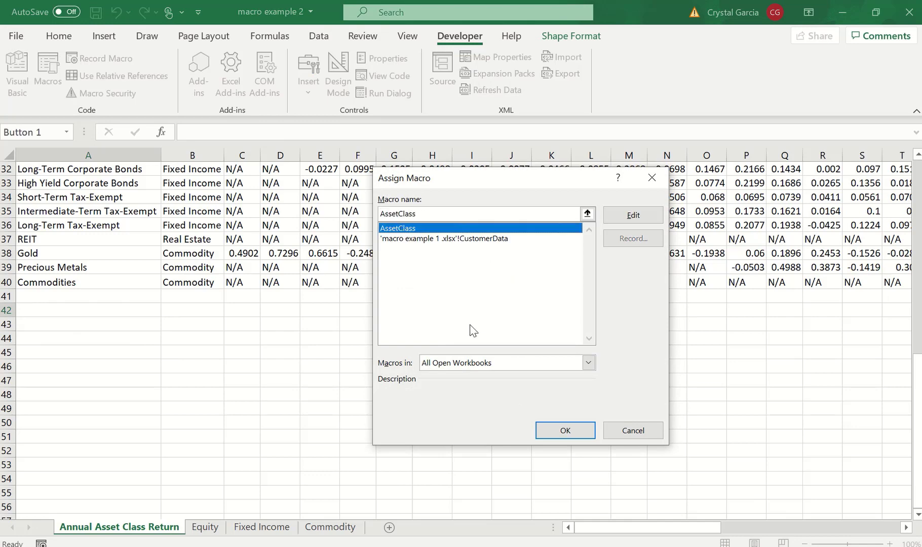
click(555, 432)
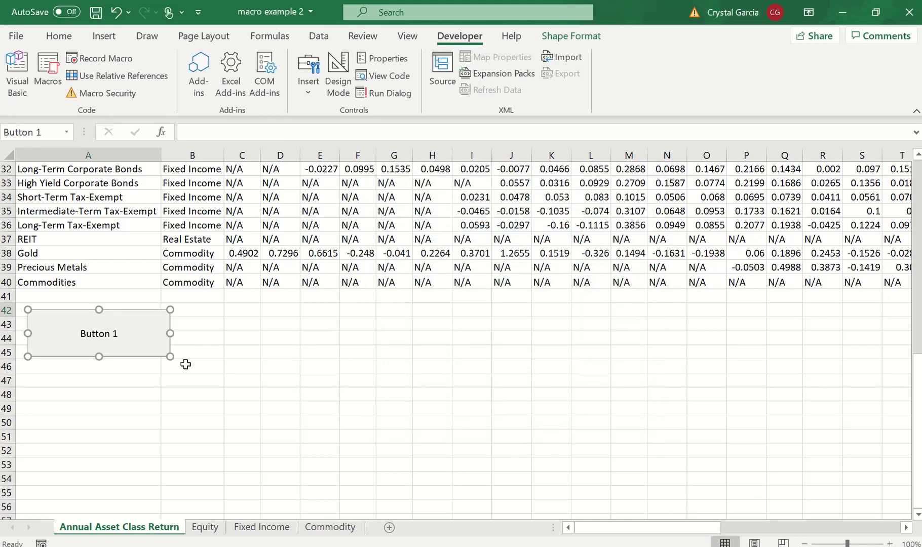
- Change the new macro button's label to "Asset Class"
click(109, 334)
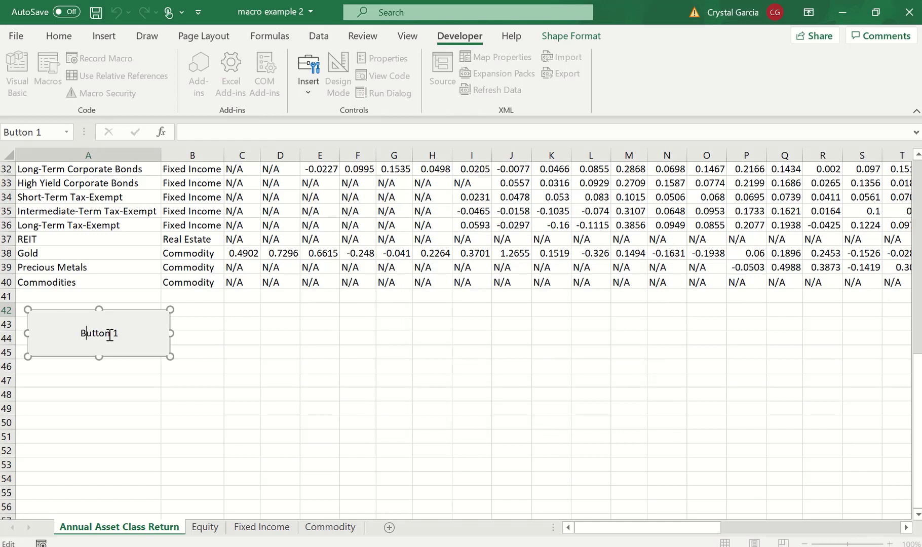
key(BackSpace)
key(BackSpace)
key(BackSpace)
key(BackSpace)
key(BackSpace)
key(BackSpace)
text(Asset Class)
click(133, 404)
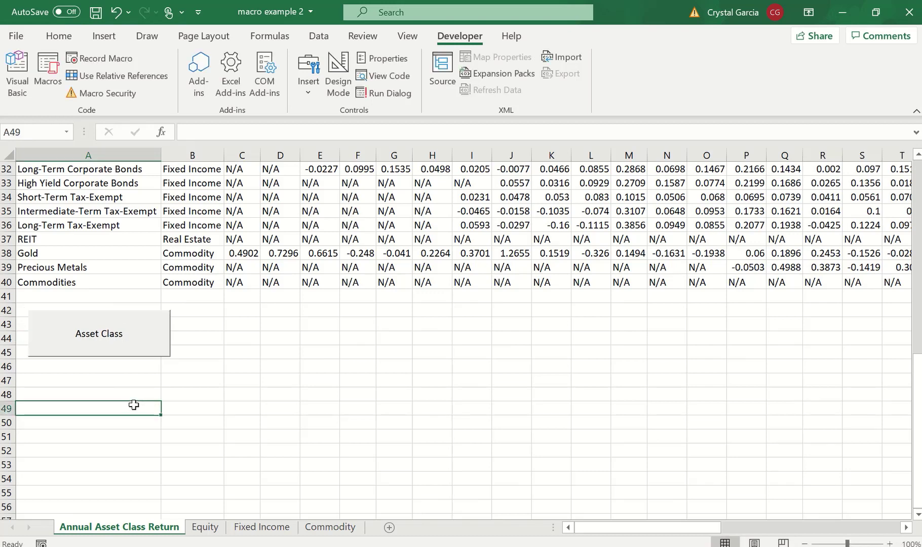
- Run the macro with the Asset Class button and check the data on the Equity, Fixed Income and Commodity sheets
click(94, 337)
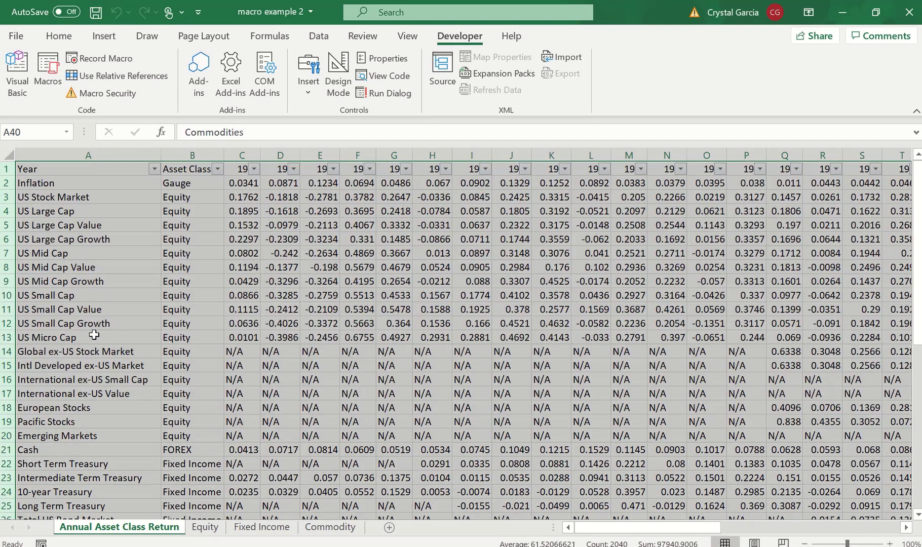
click(203, 532)
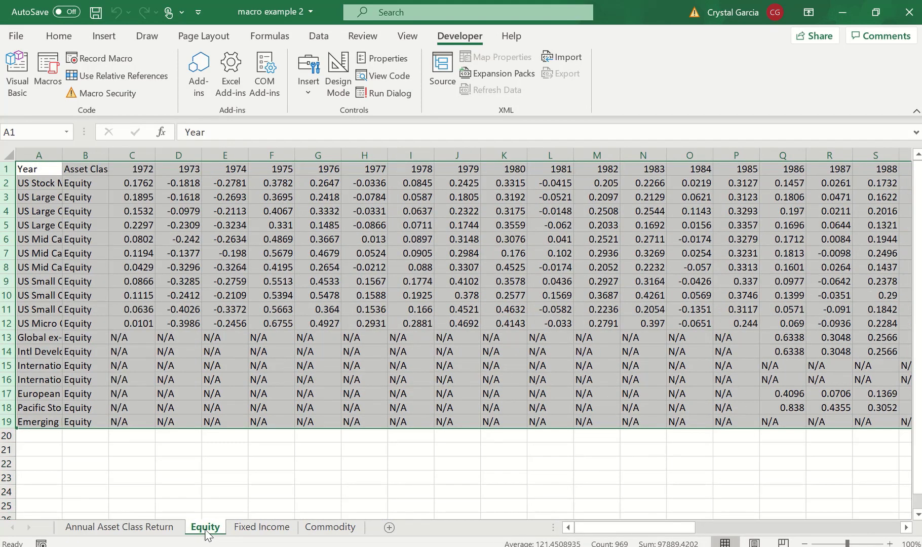
click(243, 531)
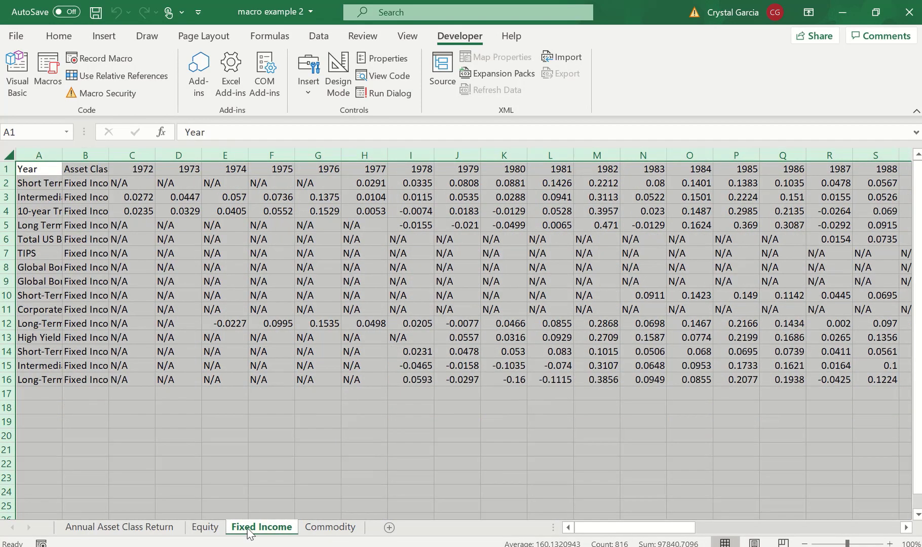
click(320, 531)
click(144, 528)
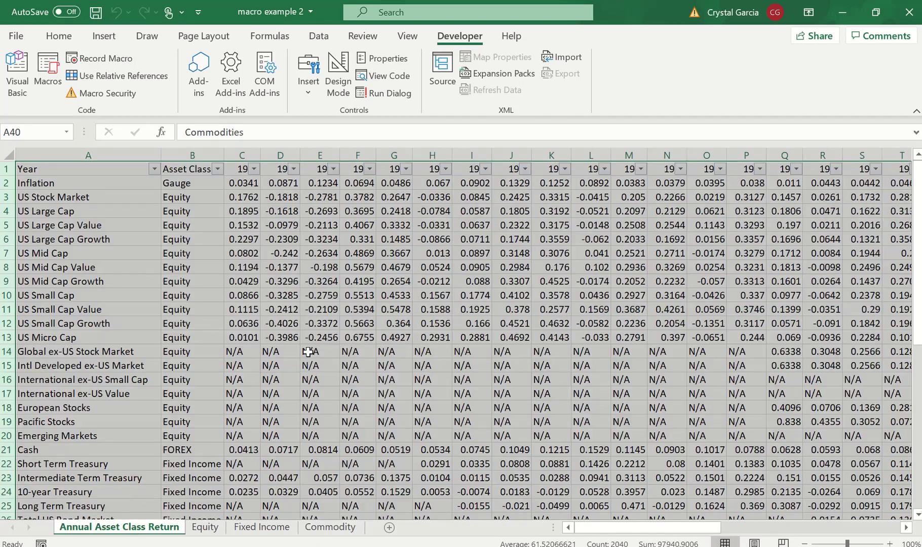